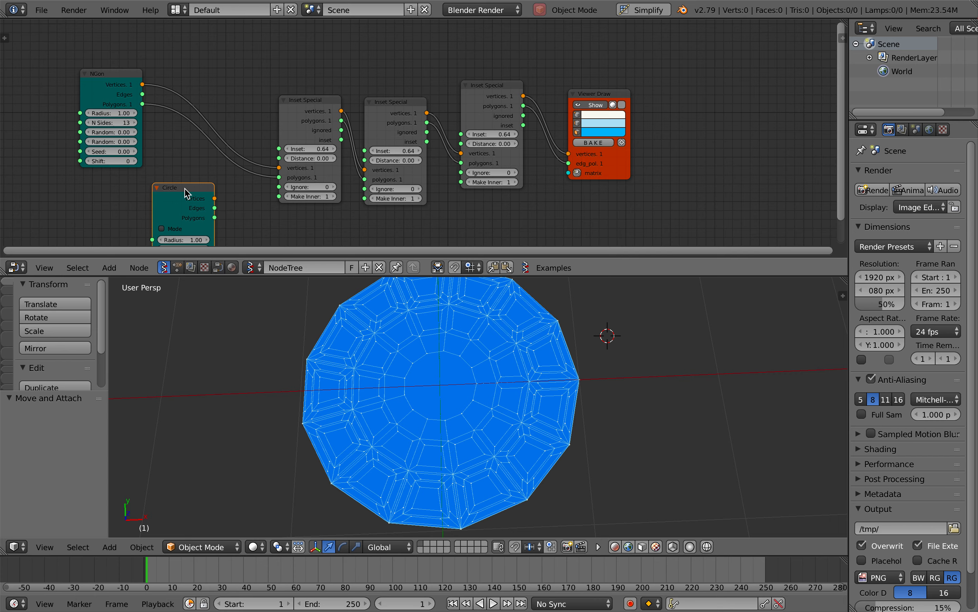
- Feed the Circle node's vertices and polygons into the first Inset Special node in place of the NGon
left_click_drag(214, 198, 279, 167)
left_click_drag(214, 217, 279, 177)
middle_click_drag(371, 381, 381, 398)
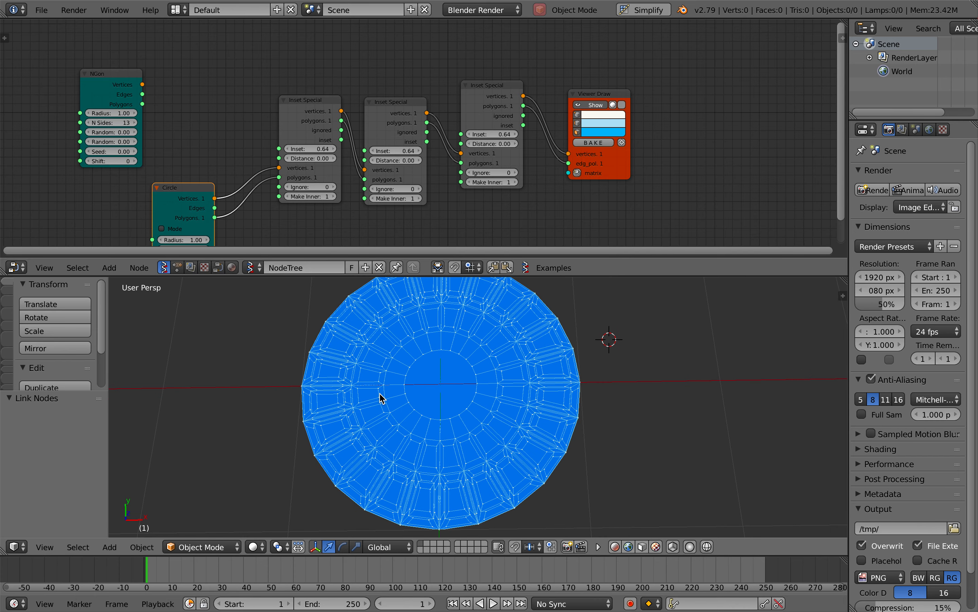
- Enable Mode on the Circle node and set its radius to 1.12 with 21 vertices
middle_click_drag(208, 259, 209, 229)
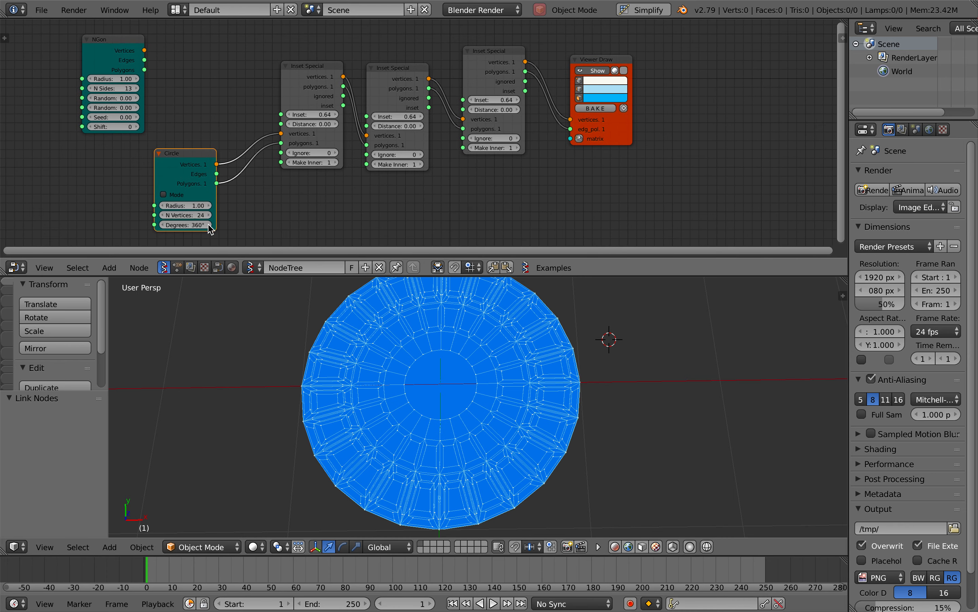
left_click(186, 197)
left_click_drag(198, 205, 162, 216)
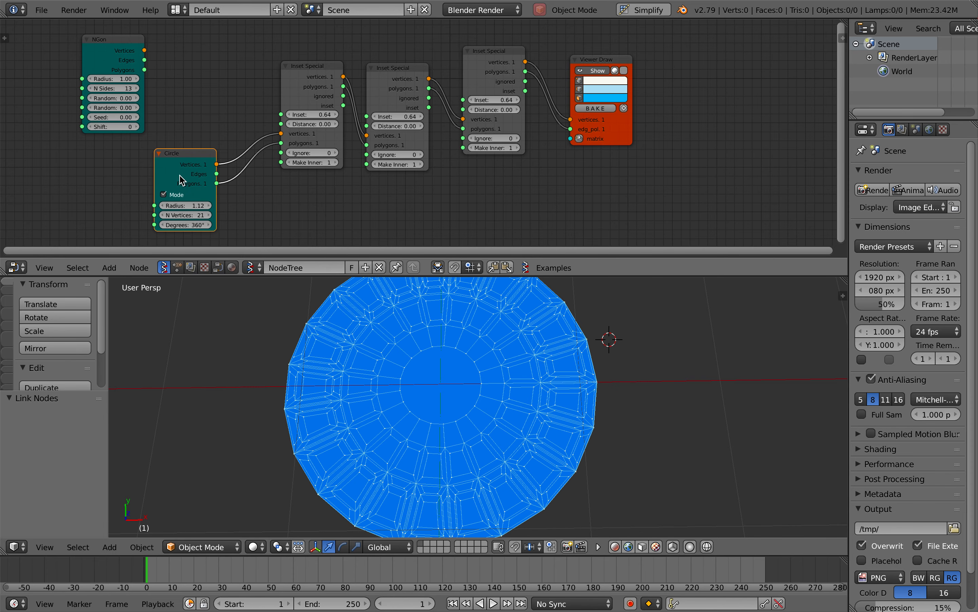
- Link the Circle's vertices and polygons to a duplicate of the Viewer Draw node and hide the original viewer's output
left_click_drag(184, 174, 127, 174)
left_click(602, 59)
key("shift+d")
left_click(263, 189)
middle_click_drag(259, 210, 254, 192)
left_click_drag(154, 145, 226, 230)
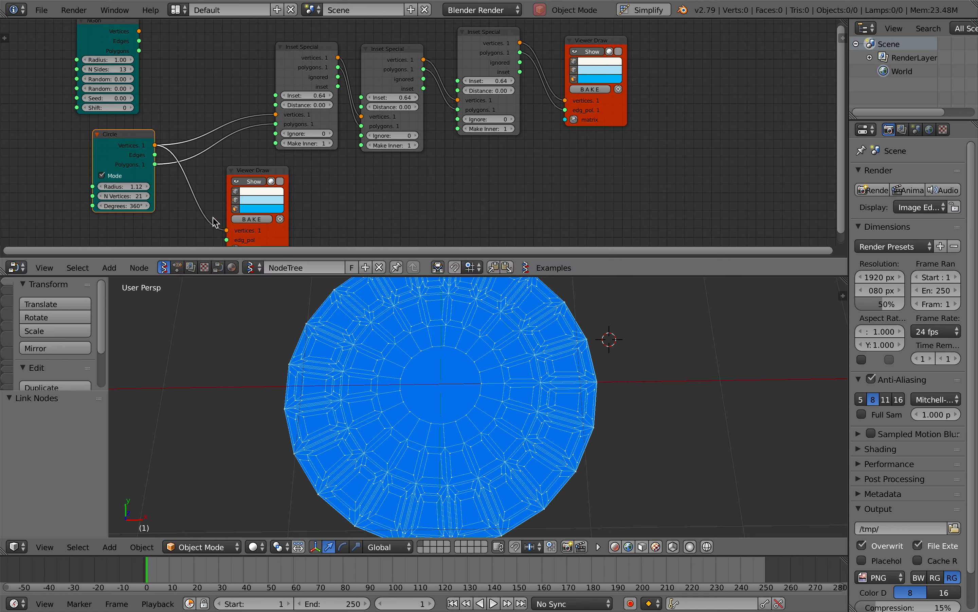
left_click_drag(155, 164, 227, 239)
left_click(584, 52)
- Set the Circle node's radius to 1.24 and its vertex count to 20
scroll(417, 130, "down", 2)
left_click(150, 168)
mouse_move(168, 178)
left_mouse_down()
mouse_move(176, 194)
mouse_move(161, 195)
mouse_move(175, 195)
left_mouse_up()
- Delete the Circle node and the duplicate Viewer Draw node
left_click(177, 153)
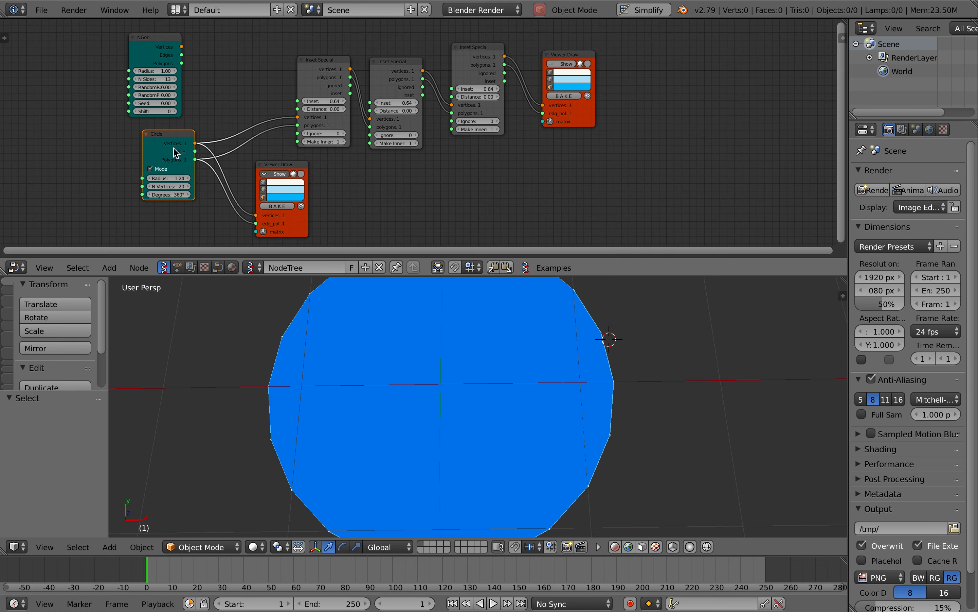
key("x")
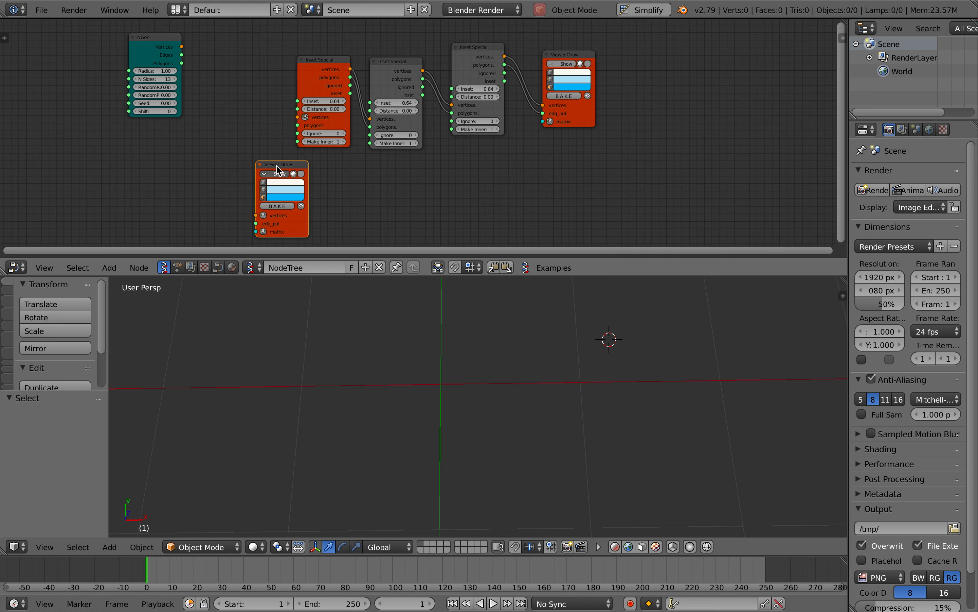
key("x")
- Reconnect the NGon's vertices and polygons to the first Inset Special and show the remaining Viewer Draw's output again
mouse_move(160, 44)
left_mouse_down()
mouse_move(200, 89)
mouse_move(272, 115)
mouse_move(182, 100)
left_mouse_up()
scroll(203, 92, "up", 2)
left_click_drag(153, 67, 194, 67)
scroll(542, 97, "right", 3)
left_click_drag(542, 65, 548, 27)
left_click(541, 38)
scroll(644, 76, "right", 1)
key("alt+space")
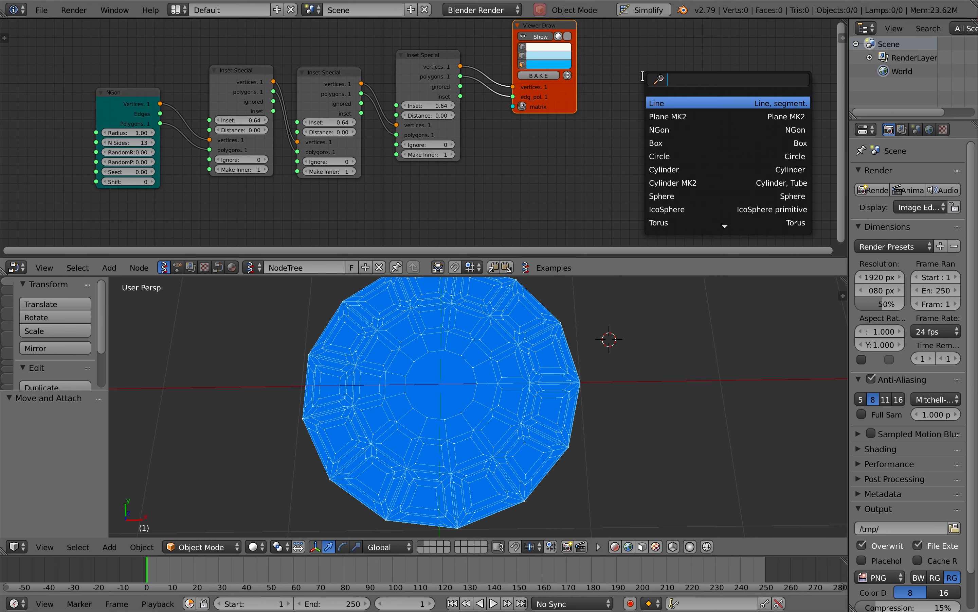
type("area")
key("Return")
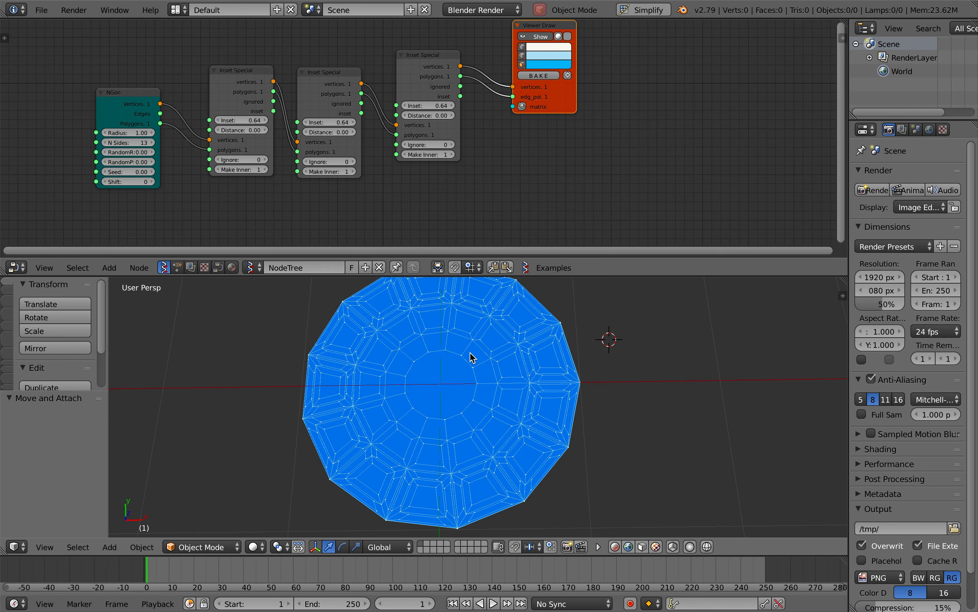
- Add an Area node and link the last Inset Special's vertices and polygons to it
key("alt+space")
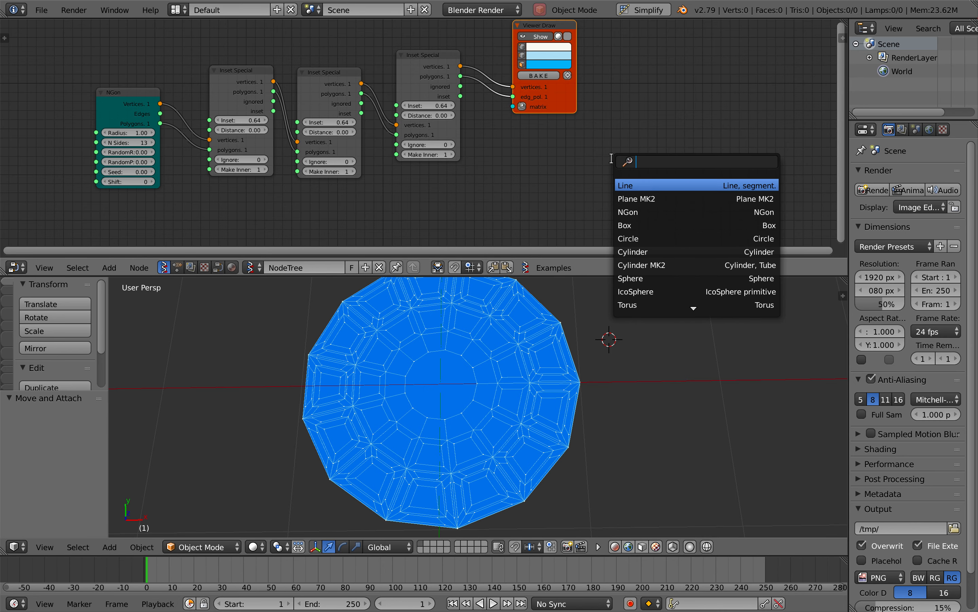
type("are")
key("Return")
left_click(572, 160)
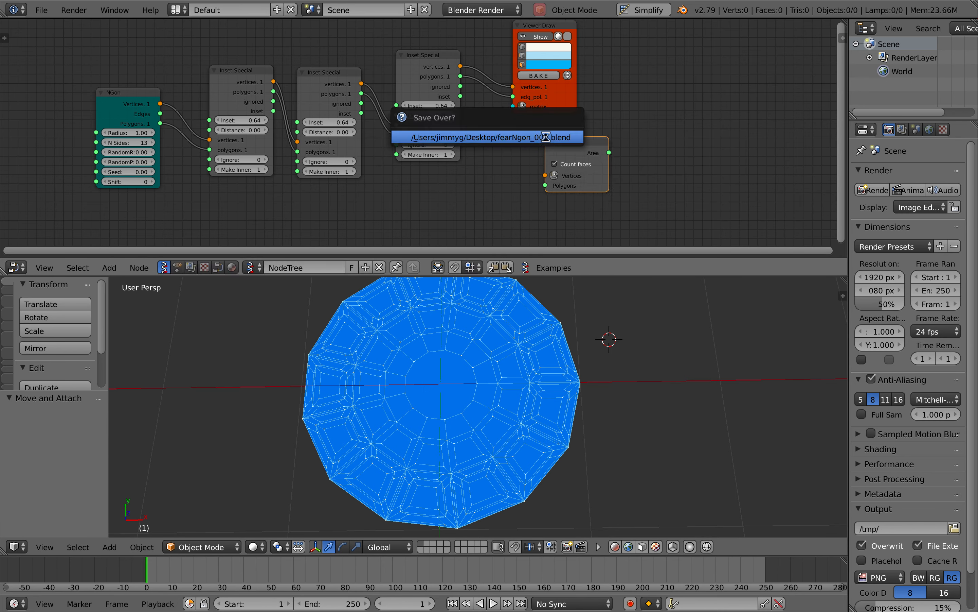
left_click_drag(461, 66, 545, 175)
left_click_drag(461, 76, 545, 185)
- Attach a Stethoscope node to the Area output to inspect the face areas, and delete it again
key("alt+space")
type("ste")
key("Return")
left_click(687, 121)
left_click_drag(613, 145, 661, 182)
scroll(606, 80, "up", 3)
scroll(606, 80, "right", 6)
scroll(517, 366, "right", 1, "shift")
scroll(519, 371, "right", 1, "shift")
left_click(597, 97)
key("x")
- Add a Logic node beside the Area node and link the Area output to its x input
key("shift+a")
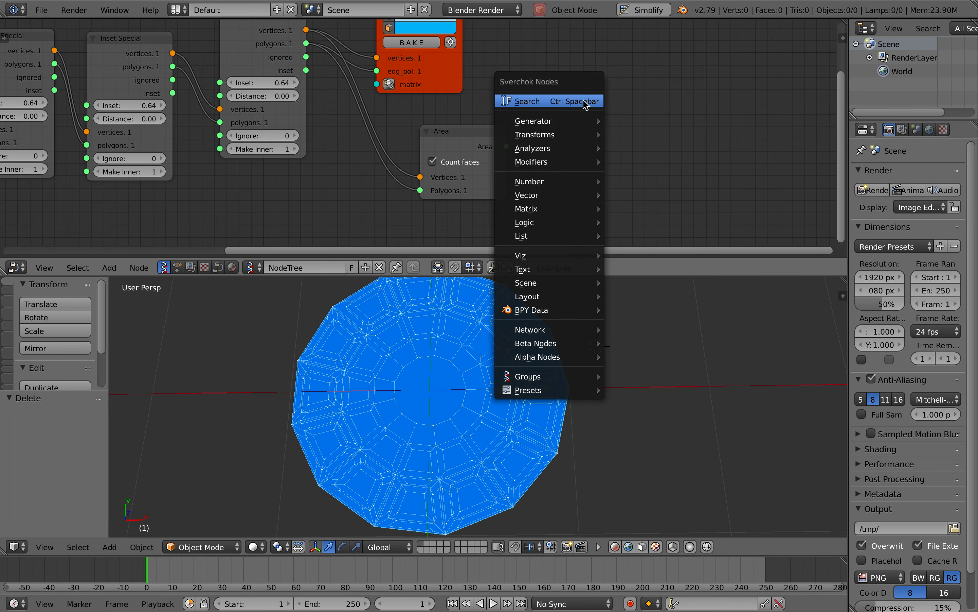
left_click(585, 102)
type("logi")
key("Return")
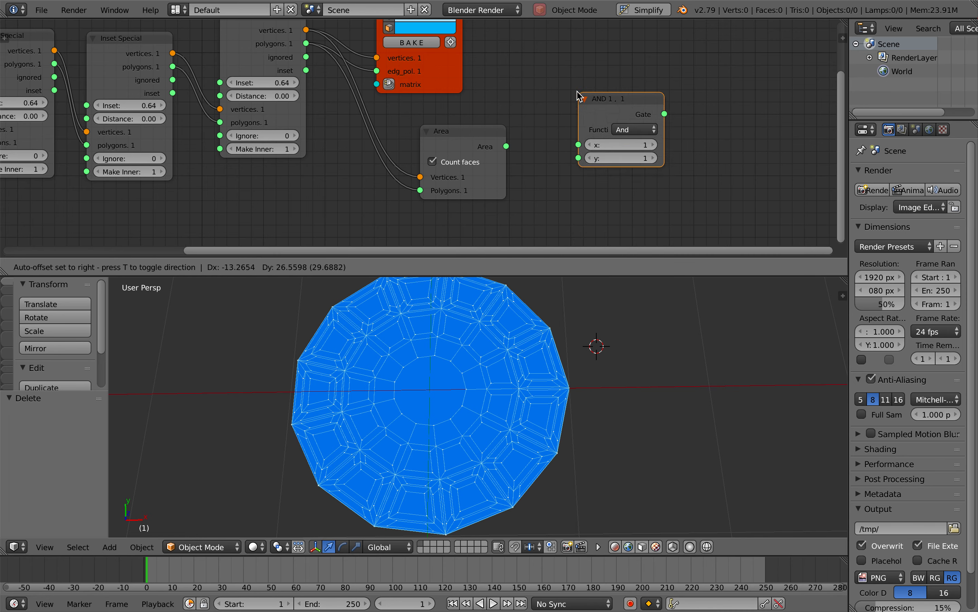
left_click(568, 79)
left_click_drag(507, 146, 568, 127)
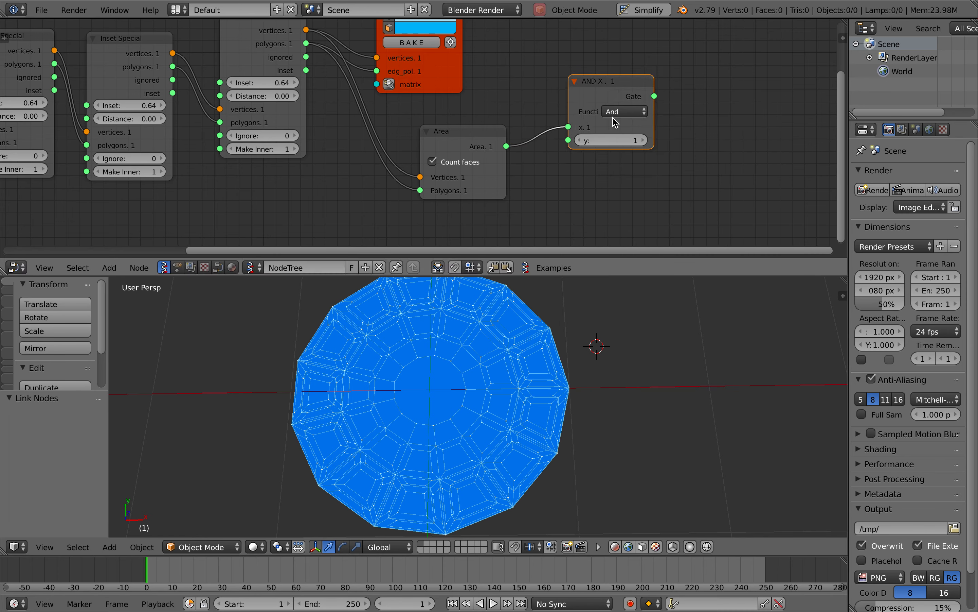
- Set the Logic node's function to < and save the file
left_click(619, 115)
left_click(628, 237)
key("ctrl+s")
left_click(640, 153)
- Duplicate the Viewer Draw node and place the copy to the right of the Logic node
middle_click_drag(686, 119, 668, 127)
left_click(432, 90)
key("shift+d")
left_click(686, 117)
- Move the Area and Logic nodes down and closer together below the last Inset Special and first Viewer Draw
left_click_drag(587, 116, 561, 163)
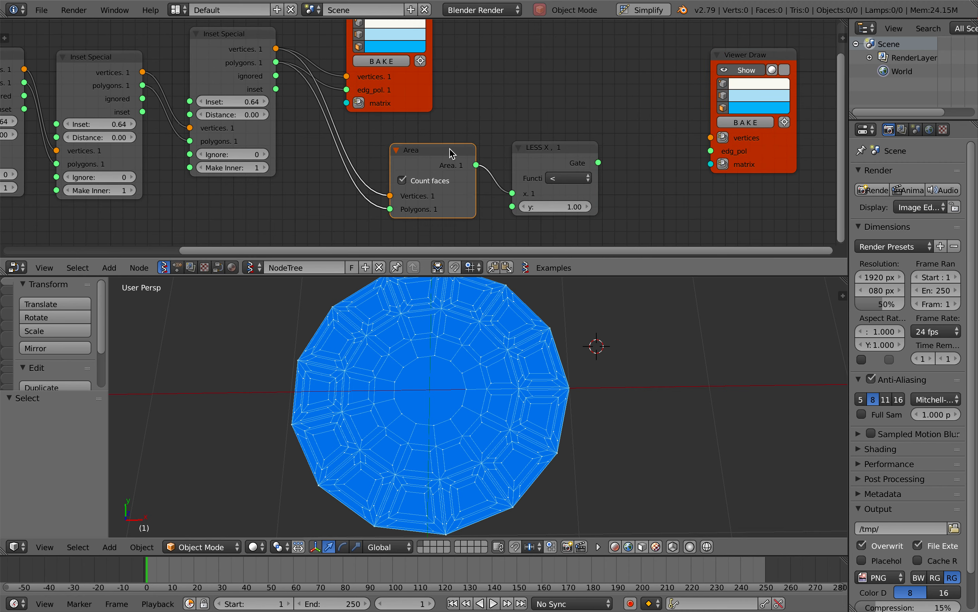
left_click_drag(445, 149, 353, 187)
left_click_drag(521, 165, 411, 206)
middle_click_drag(493, 160, 474, 149)
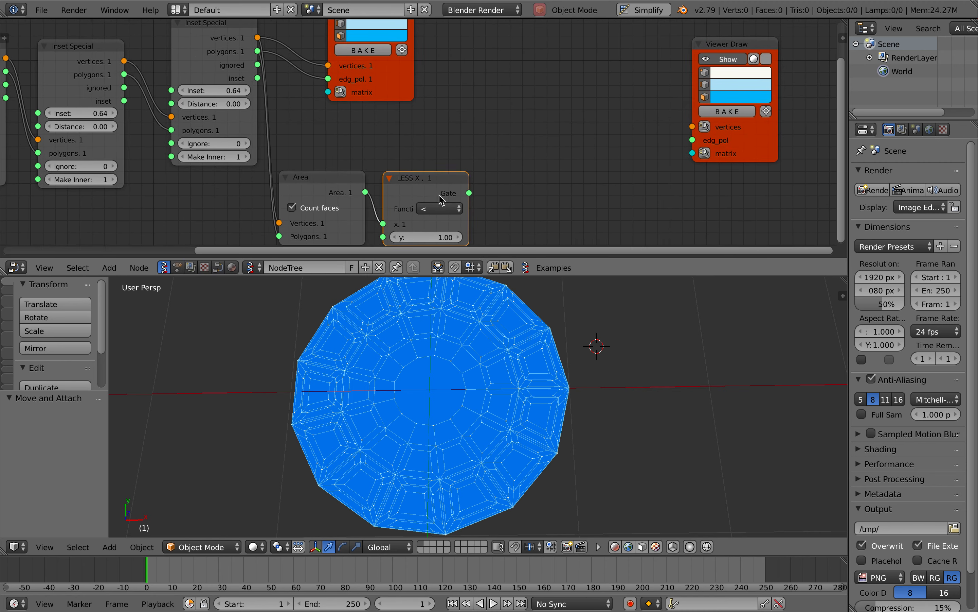
- Add a List Mask (out) node between the Logic node and the second Viewer Draw
key("alt+space")
type("list ")
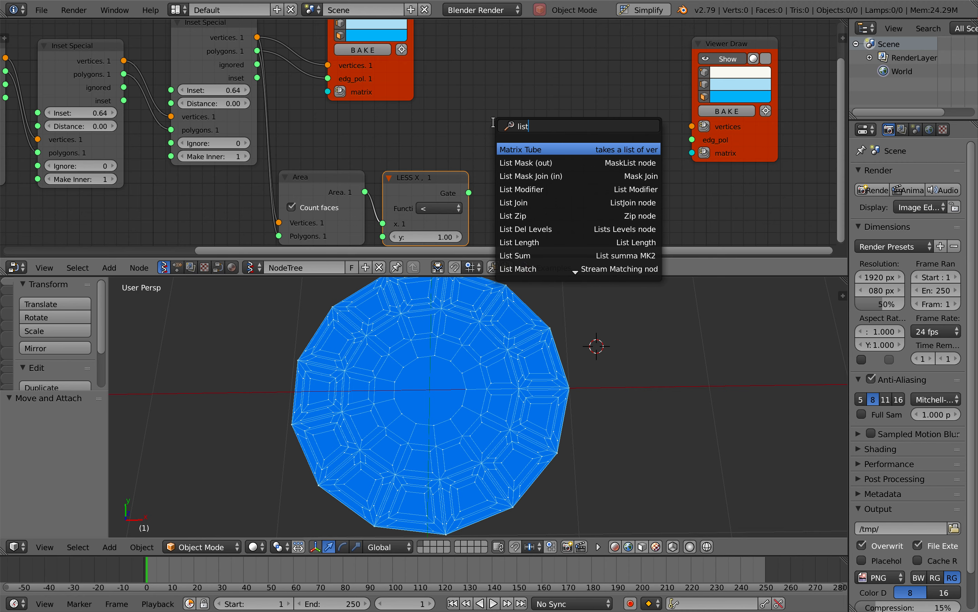
type("mas")
key("Return")
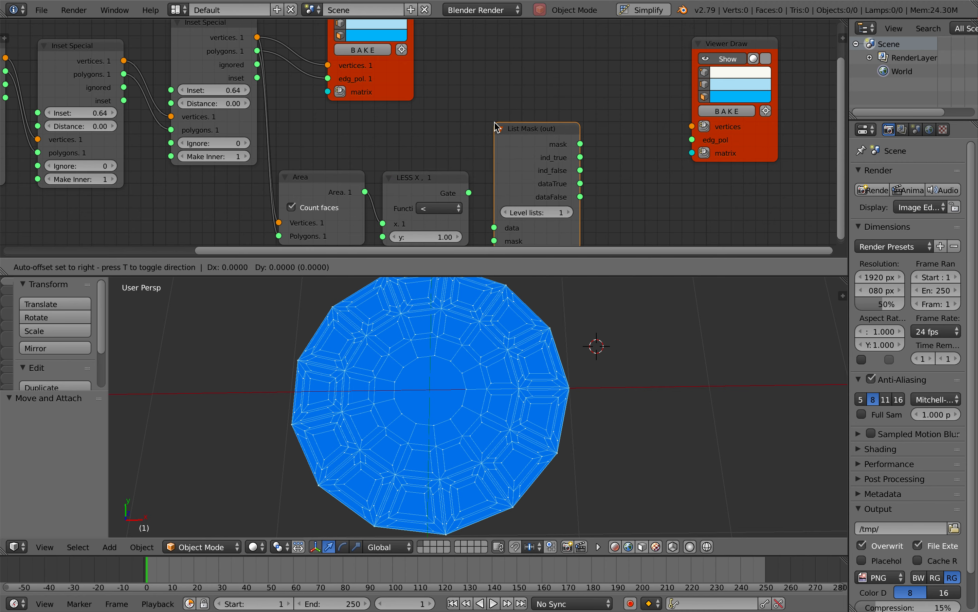
left_click(524, 61)
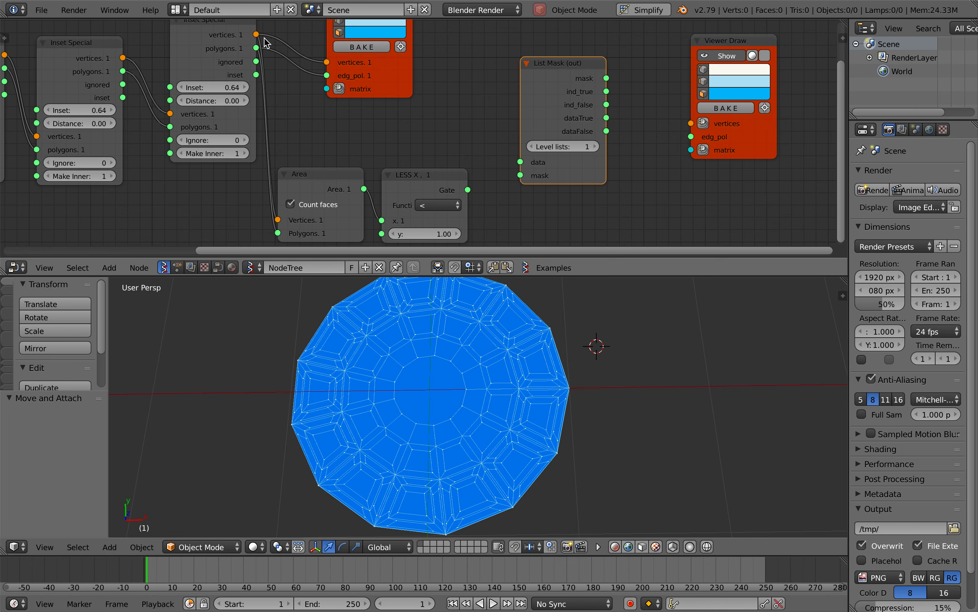
- Link Inset Special polygons and the Logic gate to List Mask data and mask, and vertices and dataTrue to the second Viewer Draw
left_click_drag(256, 48, 521, 163)
mouse_move(256, 36)
left_mouse_down()
mouse_move(459, 62)
mouse_move(691, 123)
left_mouse_up()
left_click_drag(468, 190, 521, 174)
mouse_move(607, 119)
left_mouse_down()
mouse_move(640, 92)
mouse_move(691, 136)
left_mouse_up()
key("ctrl+s")
left_click(672, 104)
- Set the List Mask's list level to 2 and the Logic node's y threshold to 0.16
left_click(558, 198)
key("ctrl+s")
middle_click_drag(553, 166, 533, 178)
left_click(557, 197)
left_click(596, 178)
left_click(541, 178)
scroll(533, 177, "down", 3)
key("ctrl+s")
key("Return")
mouse_move(461, 233)
left_mouse_down()
mouse_move(430, 234)
mouse_move(467, 230)
mouse_move(446, 231)
left_mouse_up()
left_click(599, 147)
scroll(524, 173, "down", 1)
scroll(446, 236, "down", 3)
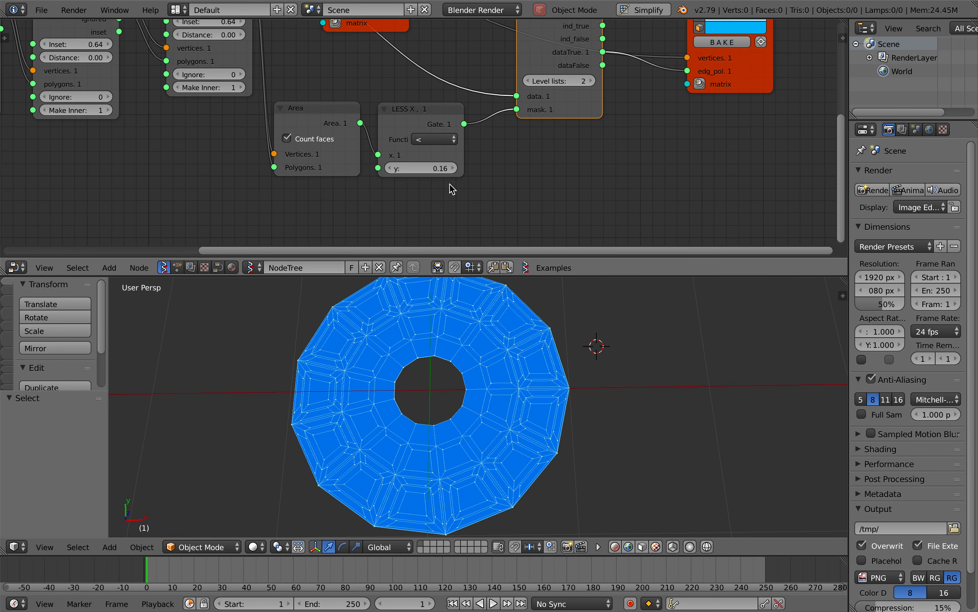
- Set the Logic node's y threshold to 0.05
double_click(437, 168)
type("0.05")
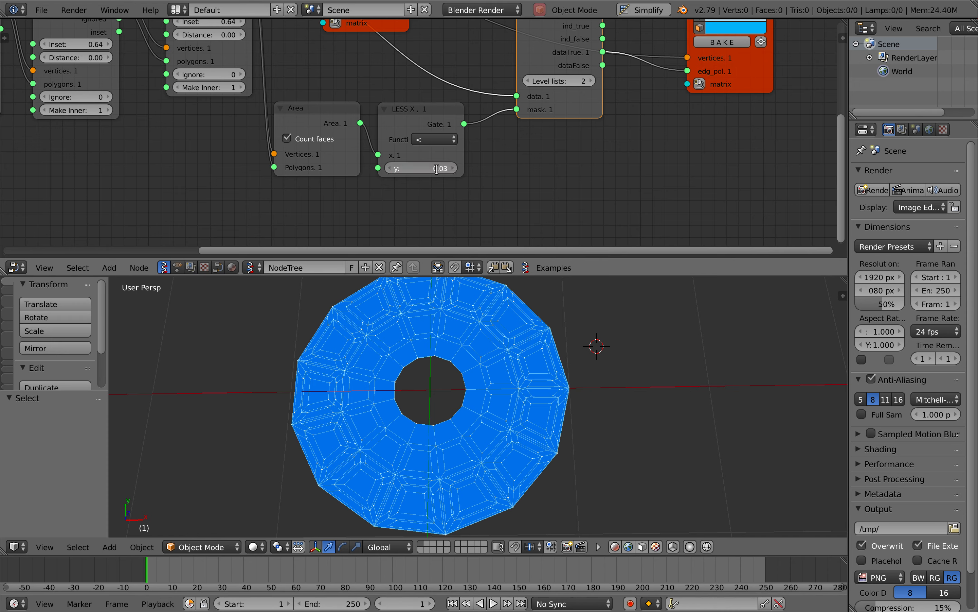
key("Return")
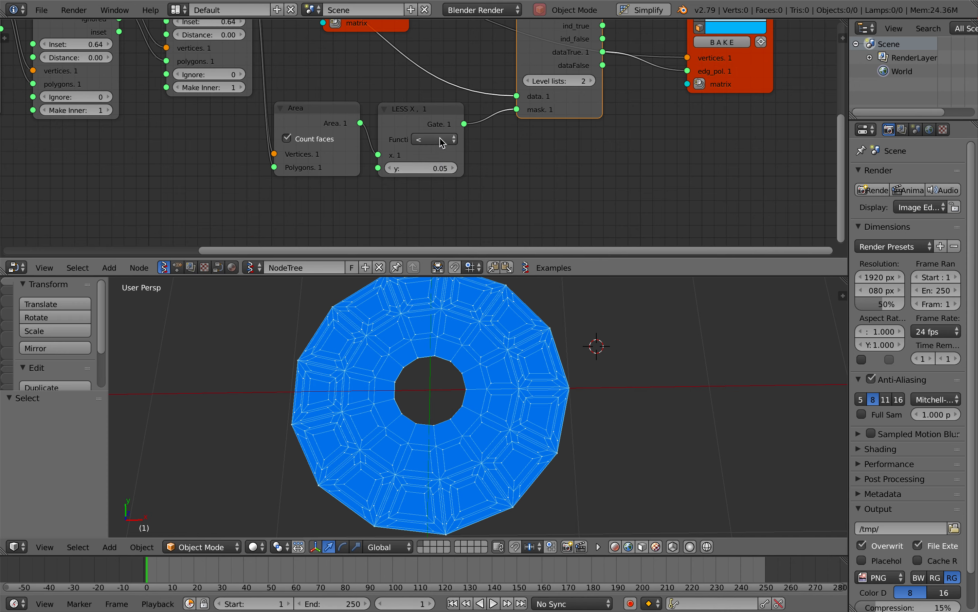
- Change the Logic node's function to > and set its y threshold to 0.02
left_click(443, 140)
left_click(444, 277)
mouse_move(430, 168)
left_mouse_down()
mouse_move(416, 168)
mouse_move(443, 167)
left_mouse_up()
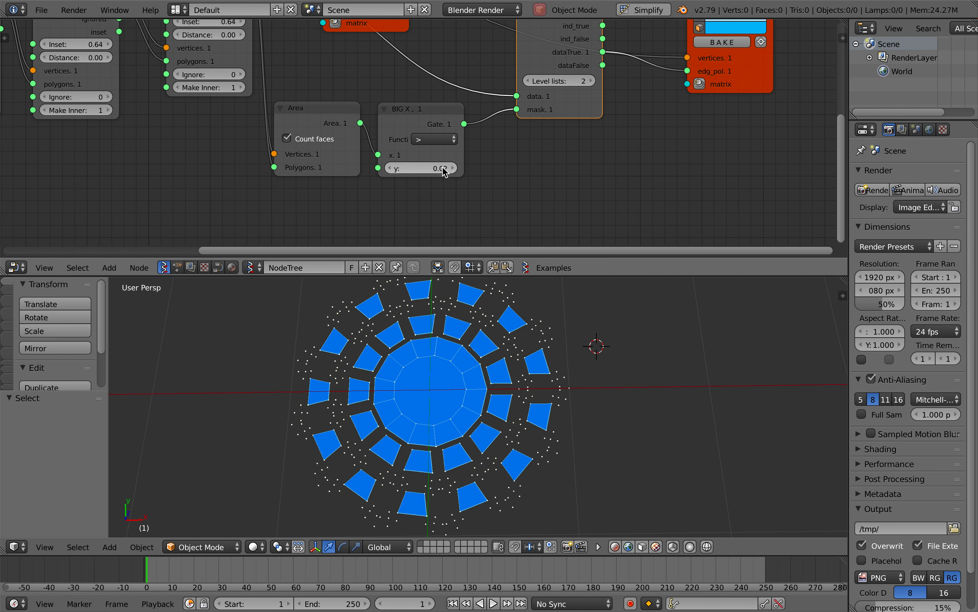
- Add a scalar Math node below the Area node and link its output to the Logic node's y input
scroll(442, 167, "down", 2)
key("alt+space")
type("math")
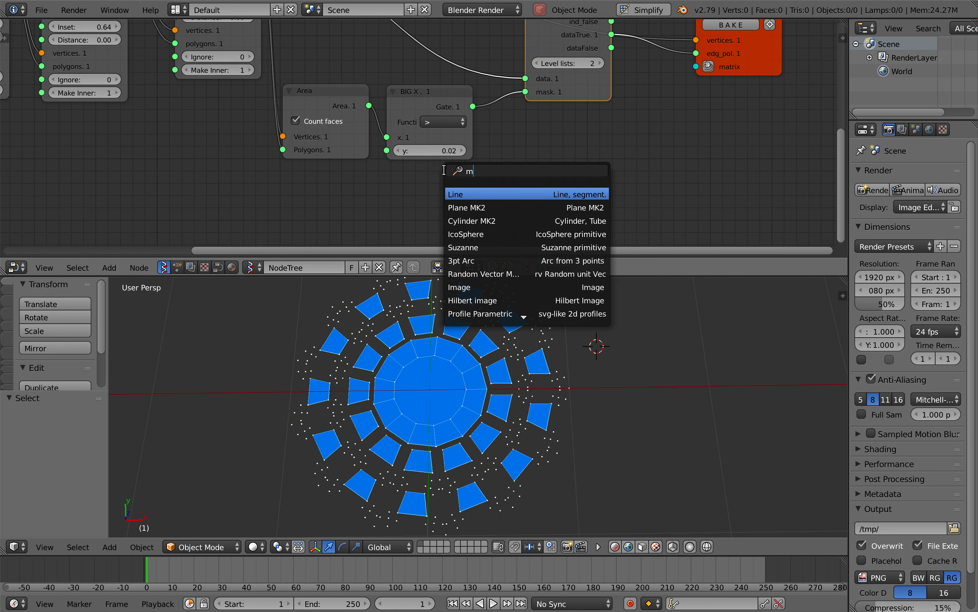
key("Down")
key("Down")
key("Down")
key("Up")
key("Return")
left_click(250, 202)
scroll(251, 202, "down", 3)
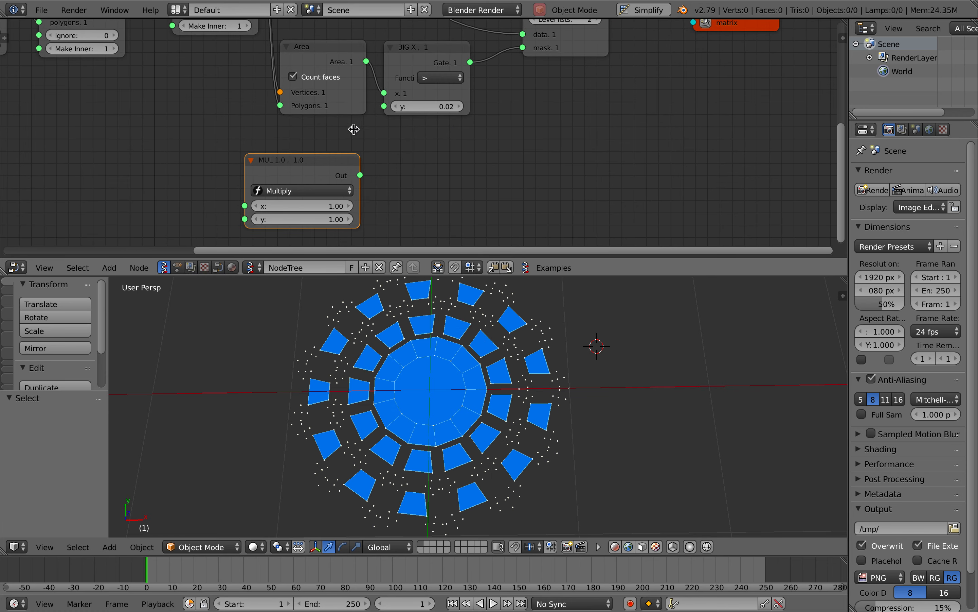
left_click_drag(334, 175, 382, 108)
- Set the Math node to Divide with x at 0.88 and y at 100
left_click(289, 191)
left_click(279, 243)
double_click(289, 219)
type("100")
key("Return")
mouse_move(289, 206)
left_mouse_down()
mouse_move(309, 206)
mouse_move(266, 206)
mouse_move(308, 206)
left_mouse_up()
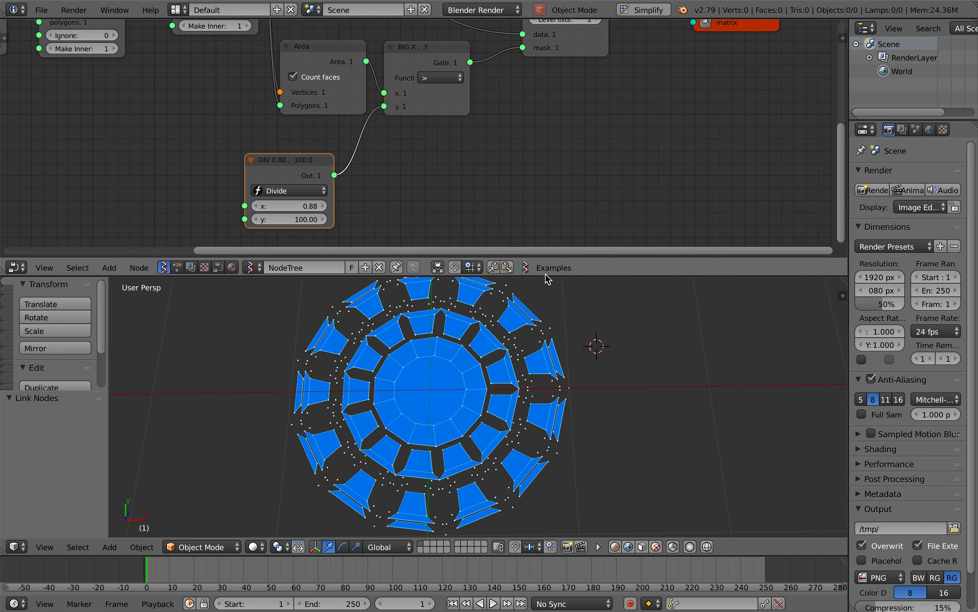
- Bake the masked mesh from the second Viewer Draw and move the baked object about 1.66 units along X
left_click_drag(546, 275, 542, 298)
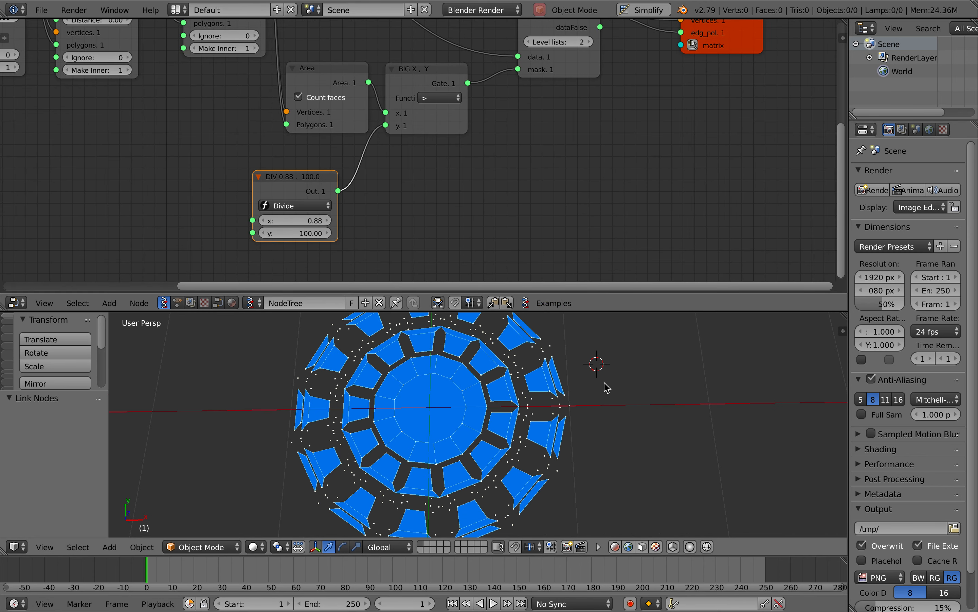
middle_click_drag(607, 162, 566, 241)
left_click(695, 50)
key("g")
left_click(688, 381)
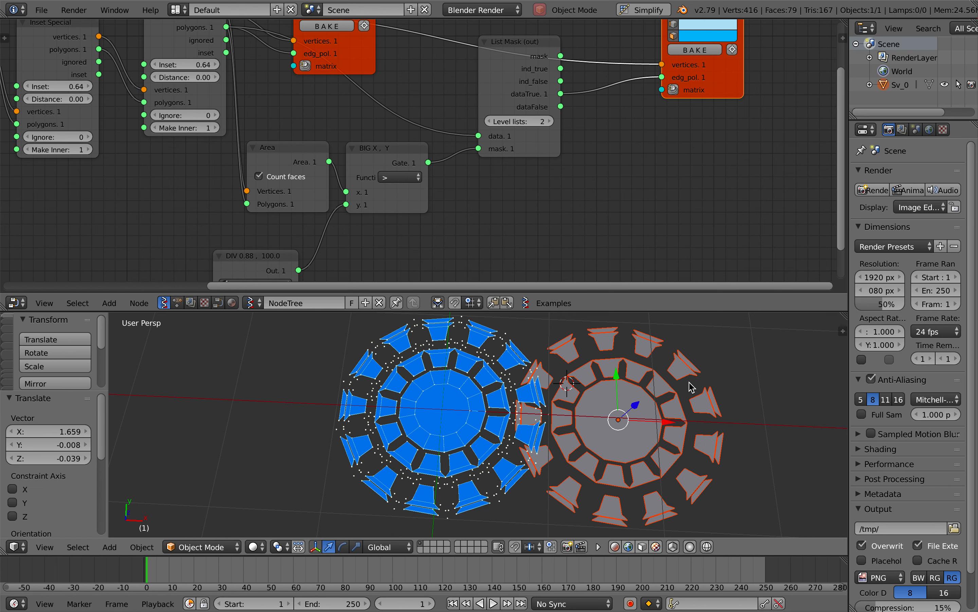
- Delete the baked object from the scene and save the file
key("x")
left_click(672, 392)
key("ctrl+s")
left_click(672, 392)
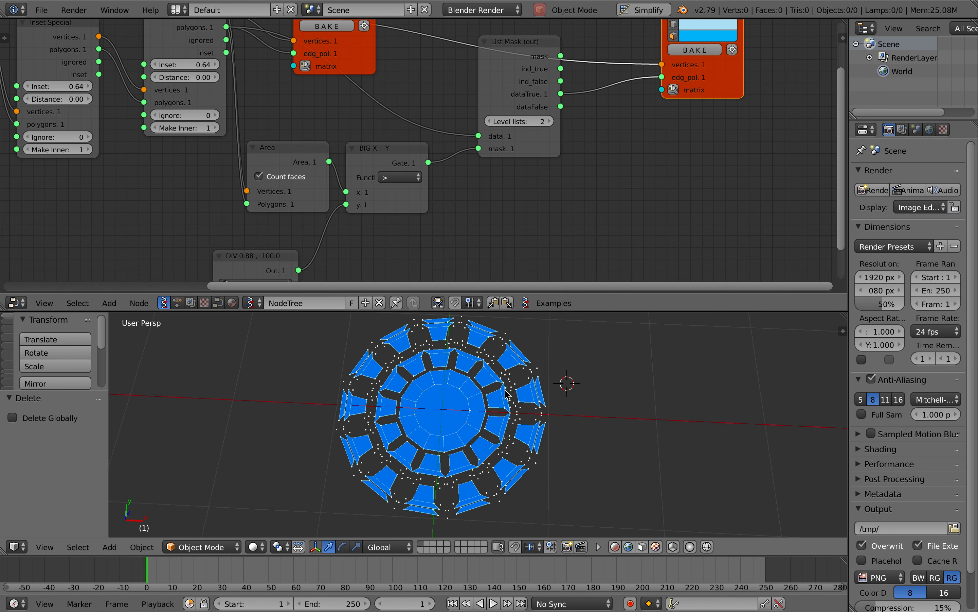
- Move the List Mask node slightly down, clear of the vertices link
middle_click_drag(508, 391, 510, 389)
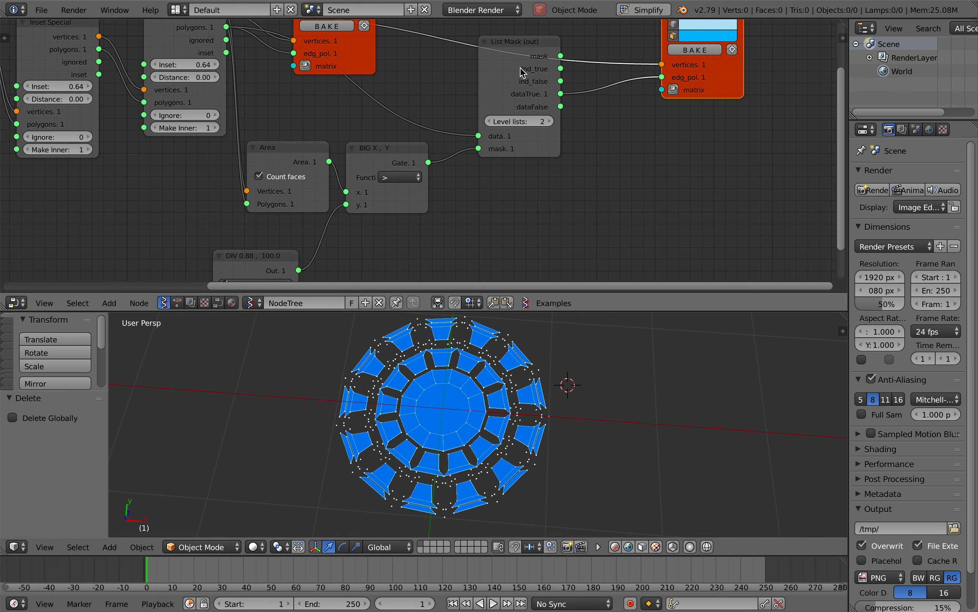
left_click_drag(524, 72, 524, 88)
key("alt+space")
type("delete")
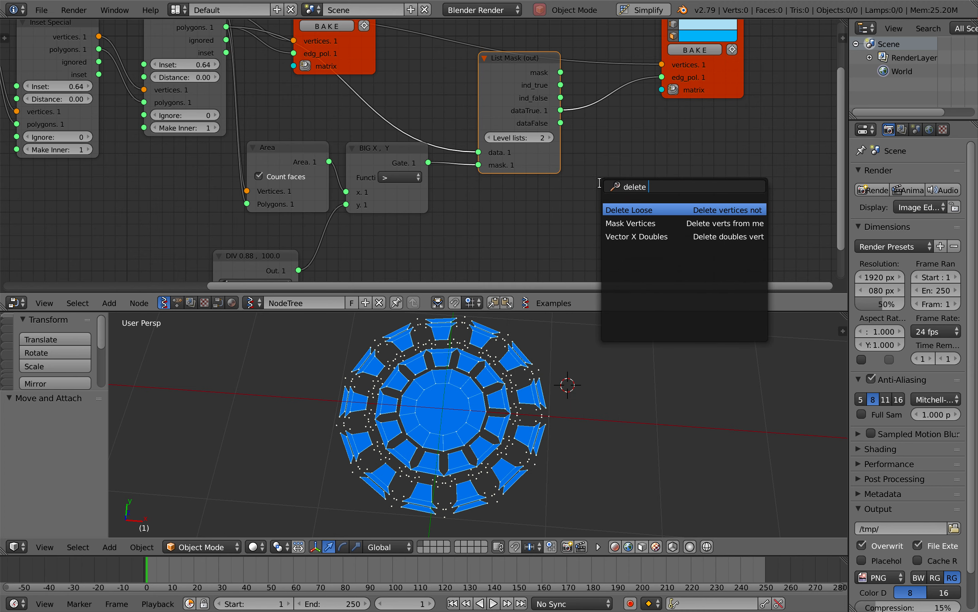
key("Escape")
- Move the second Viewer Draw node closer to the List Mask node
middle_click_drag(679, 148, 640, 149)
left_click_drag(685, 88, 614, 73)
key("super+s")
left_click(623, 72)
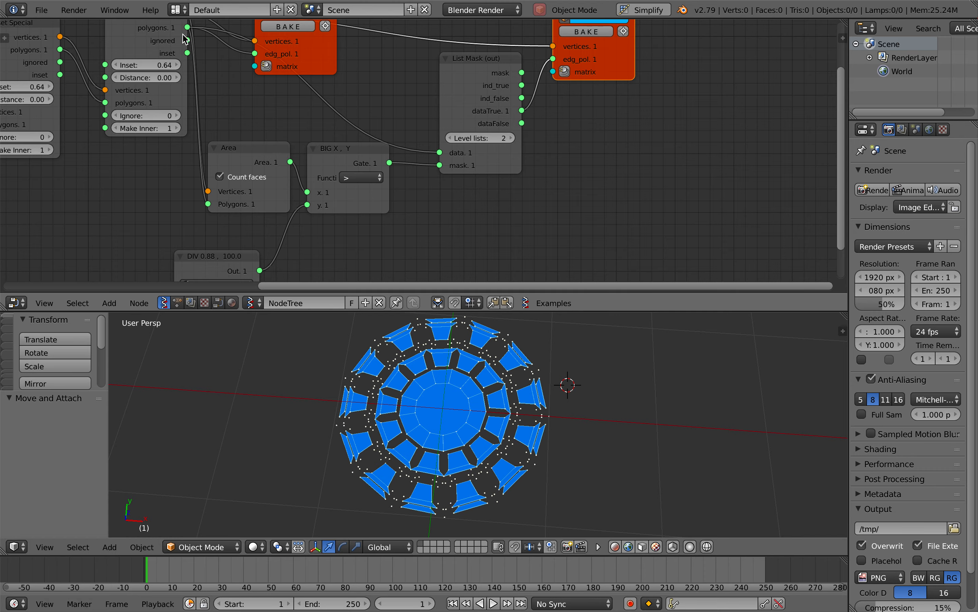
- Save the file as a new version, incrementing the number in fearNgon_001.blend
left_click(41, 10)
left_click(80, 128)
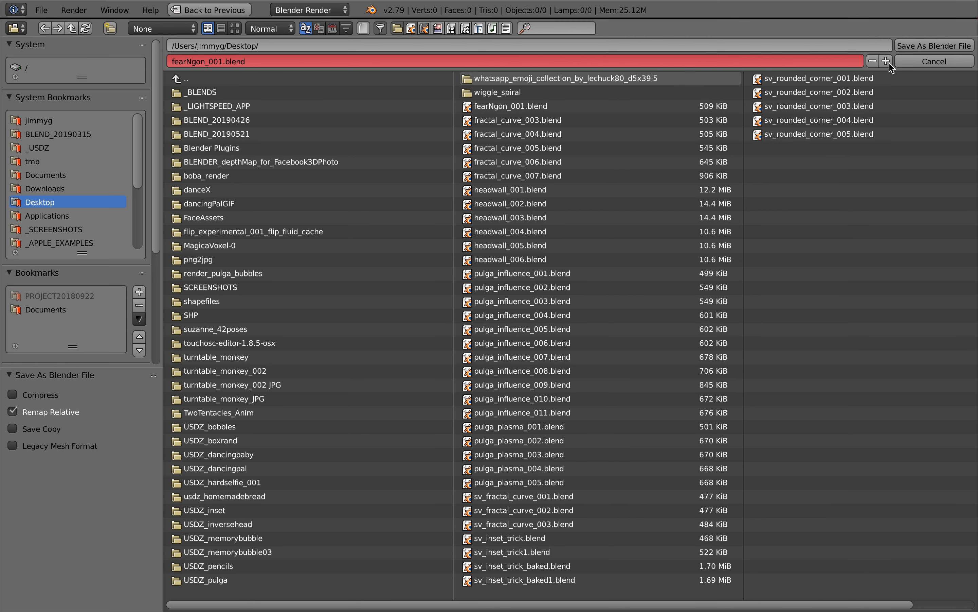
left_click(886, 61)
left_click(934, 45)
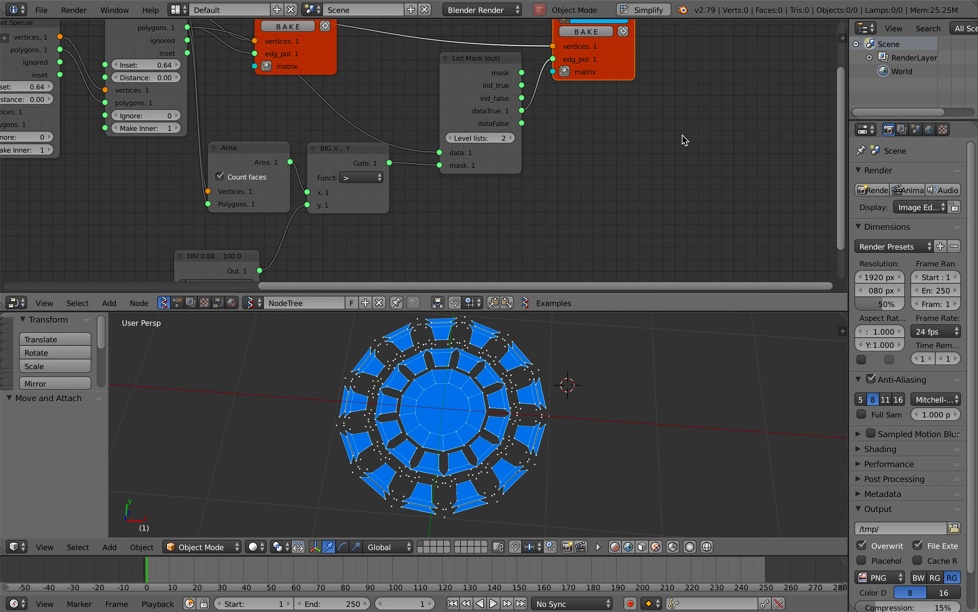
- Set the second Viewer Draw's face colour to magenta and save the file
scroll(684, 137, "up", 3)
left_click(612, 52)
left_click_drag(631, 92, 642, 126)
key("ctrl+s")
left_click(528, 54)
left_click(617, 106)
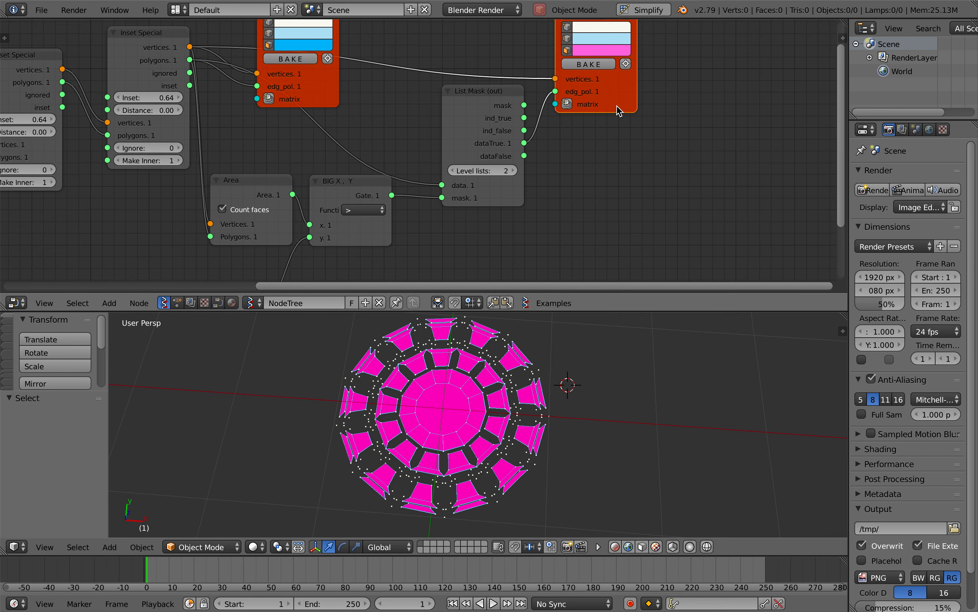
scroll(617, 106, "down", 3)
key("ctrl+s")
left_click(617, 106)
scroll(617, 106, "left", 5)
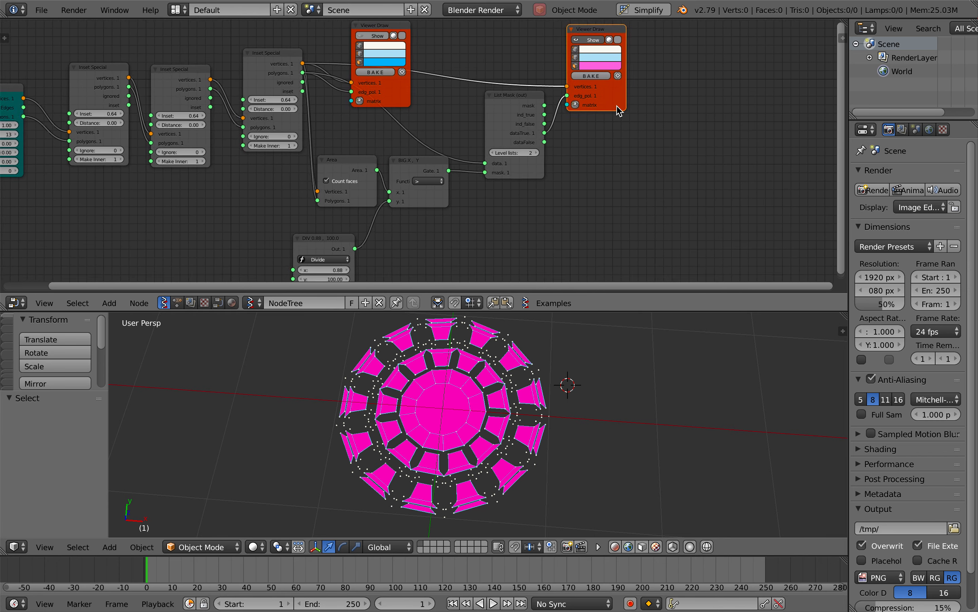
- Duplicate the filter branch of Area, comparison, Divide, List Mask and magenta Viewer Draw nodes, placing the copy below the original
scroll(617, 106, "down", 2)
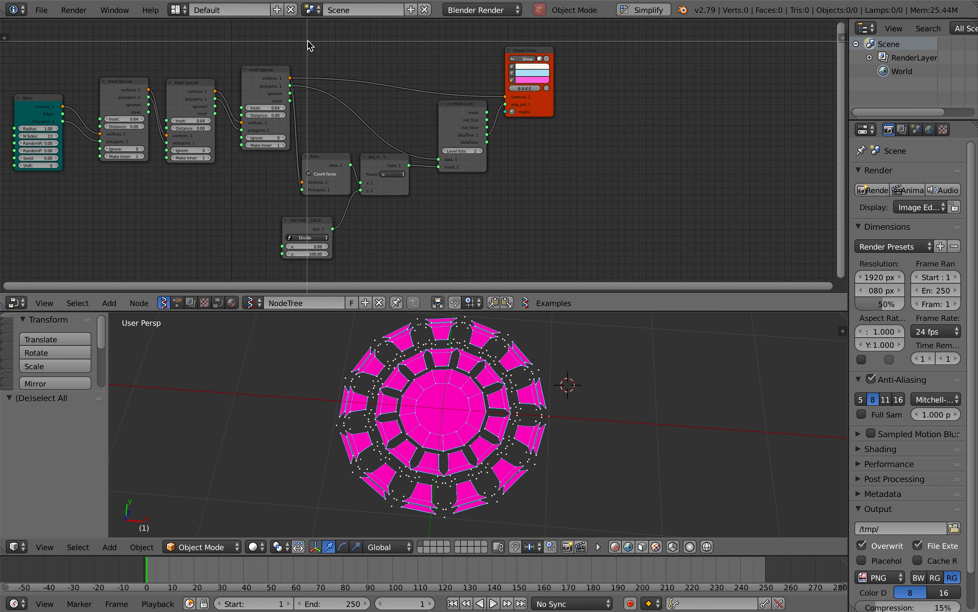
left_click_drag(308, 41, 636, 276)
left_click_drag(646, 146, 602, 160)
scroll(603, 159, "down", 1, "shift")
key("shift+d")
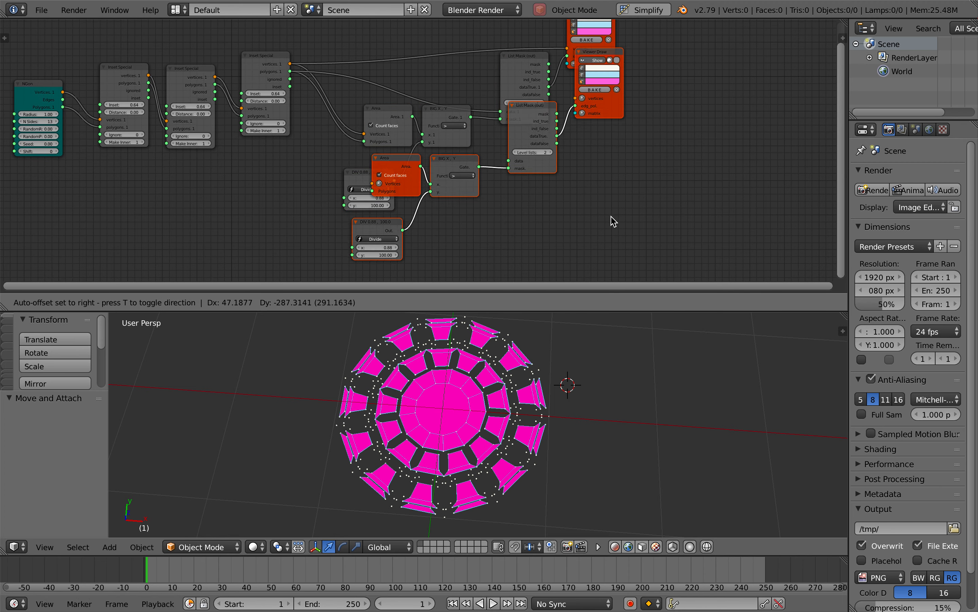
left_click(608, 288)
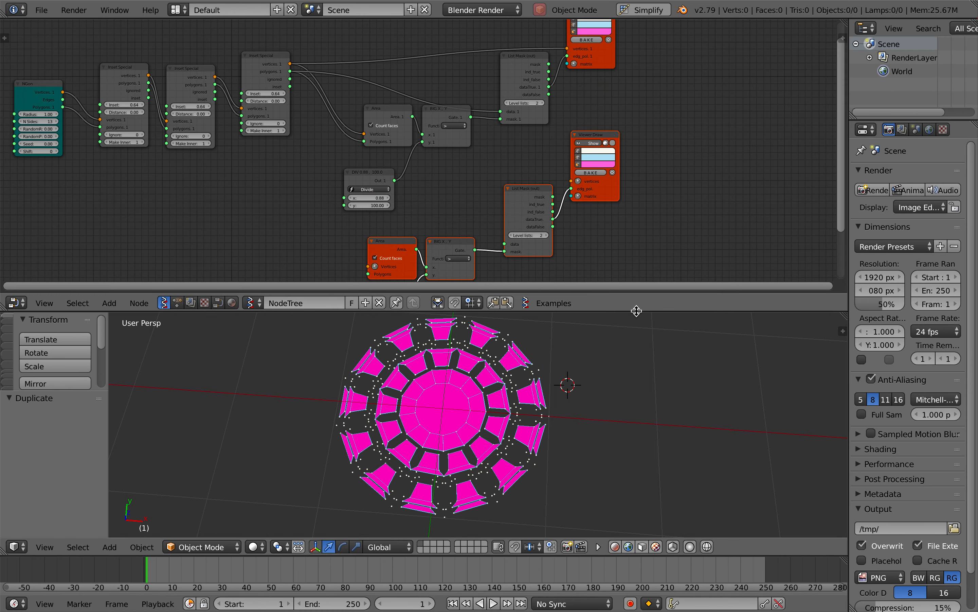
- Link the last Inset Special's vertices and polygons to the duplicated Area node, and its polygons to the duplicated List Mask's data
left_click_drag(636, 311, 638, 403)
scroll(418, 214, "down", 3)
scroll(416, 209, "down", 4)
scroll(415, 210, "up", 2)
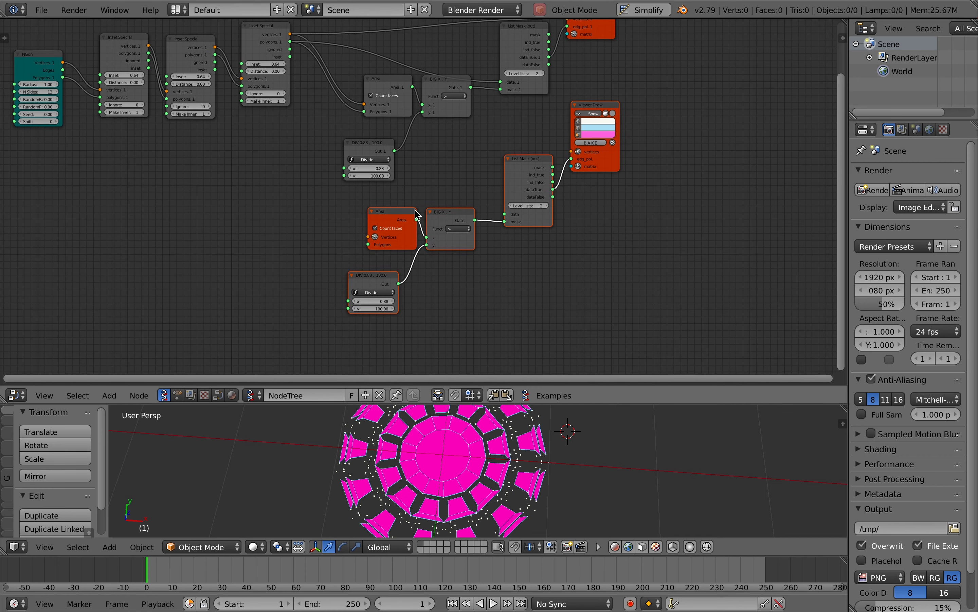
key("a")
key("a")
key("a")
mouse_move(292, 46)
left_mouse_down()
mouse_move(350, 188)
mouse_move(351, 298)
mouse_move(337, 252)
mouse_move(369, 248)
mouse_move(290, 107)
mouse_move(291, 53)
left_mouse_up()
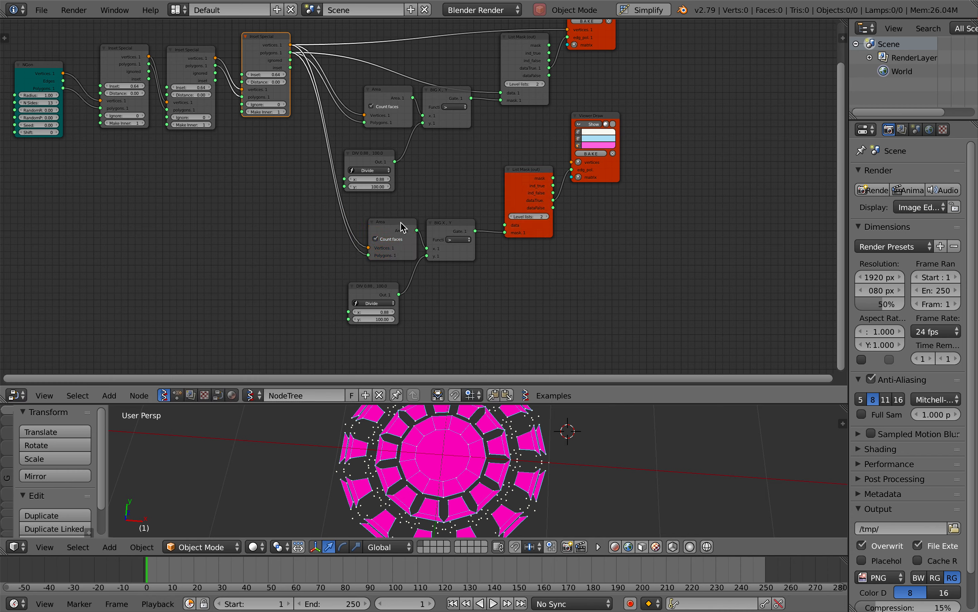
left_click_drag(376, 159, 389, 148)
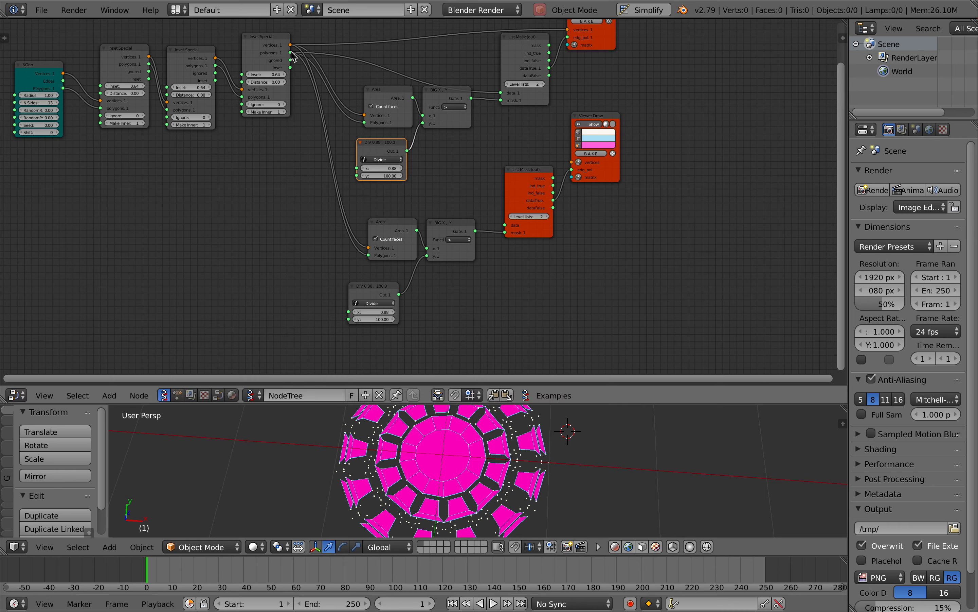
left_click_drag(291, 53, 505, 225)
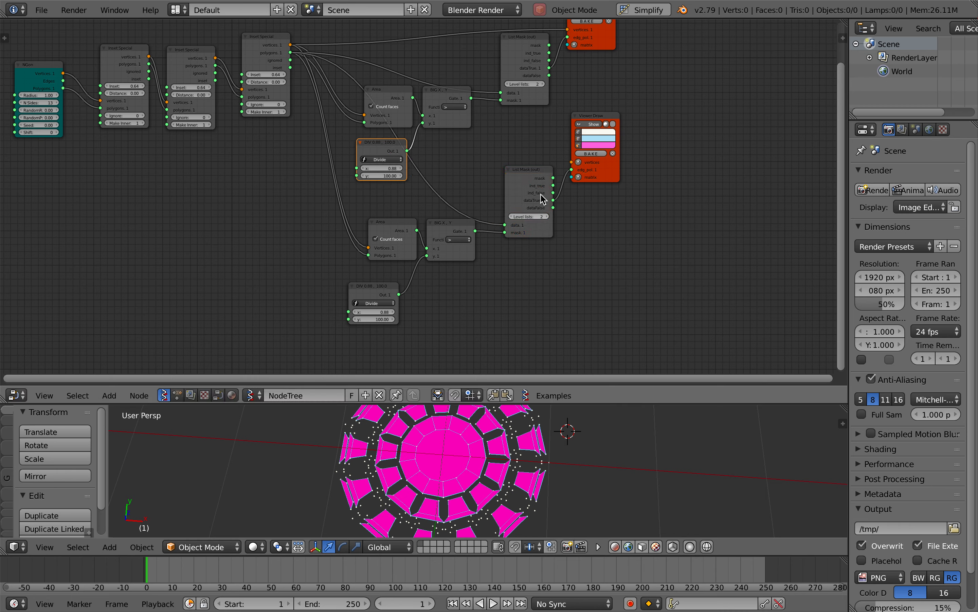
- Set the duplicated Viewer Draw's face colour to yellow and move the node further right of its List Mask
left_click(598, 144)
left_click_drag(610, 100, 587, 86)
left_click_drag(595, 176, 628, 176)
- Link the last Inset Special's vertices to the yellow Viewer Draw and set the duplicated Divide node's x to 2.14
left_click_drag(382, 312, 390, 312)
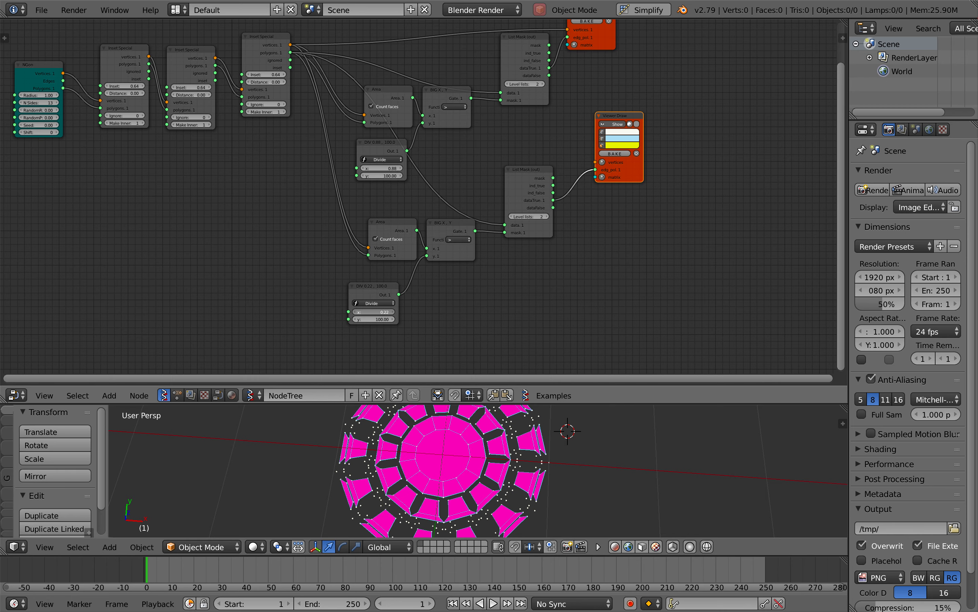
left_click_drag(390, 312, 383, 312)
left_click_drag(625, 175, 291, 44)
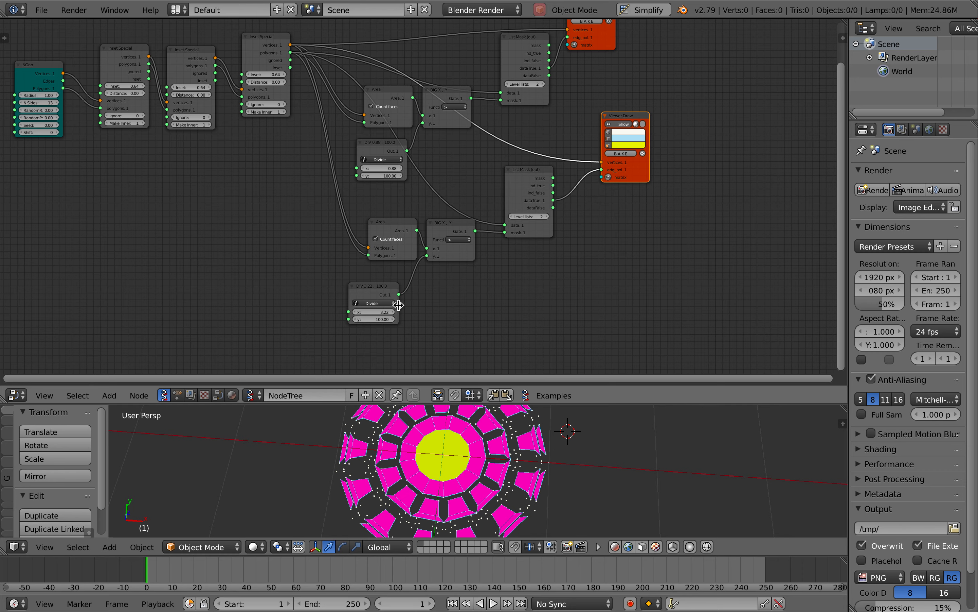
mouse_move(382, 312)
left_mouse_down()
mouse_move(370, 312)
mouse_move(387, 312)
left_mouse_up()
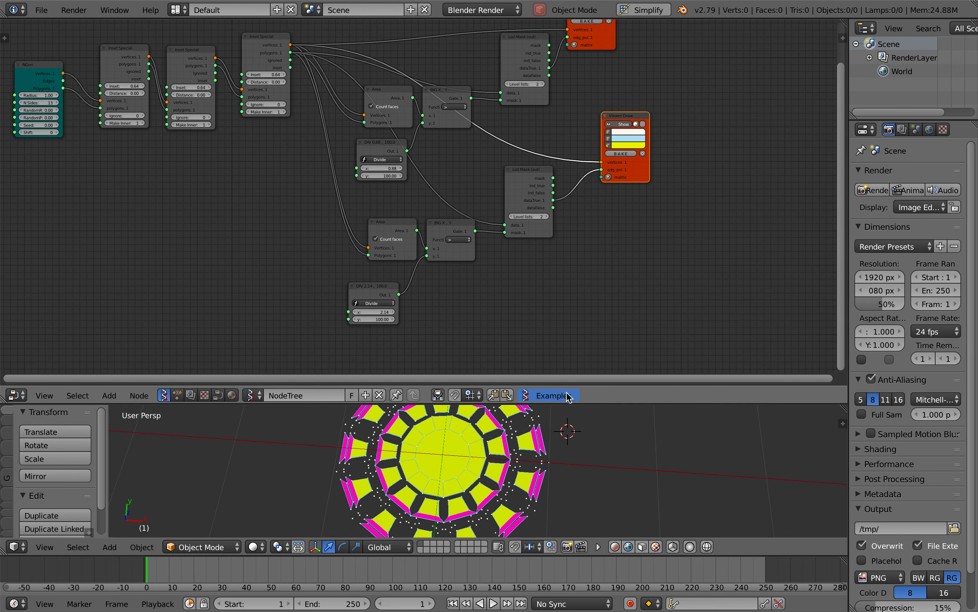
- Shift both Viewer Draw nodes right and feed the magenta viewer's matrix from a Matrix In node with Z location -0.120
left_click_drag(634, 141, 662, 161)
left_click_drag(607, 37, 666, 57)
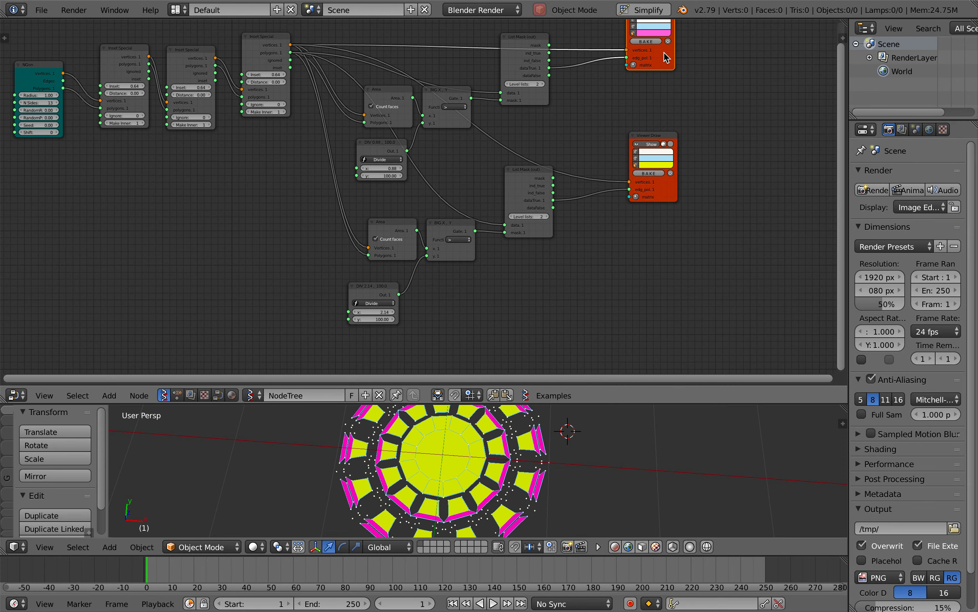
left_click(636, 64)
left_click_drag(547, 30, 596, 125)
key("ctrl+s")
left_click(583, 106)
scroll(585, 106, "up", 1)
left_click(581, 111)
middle_click_drag(530, 437, 508, 478)
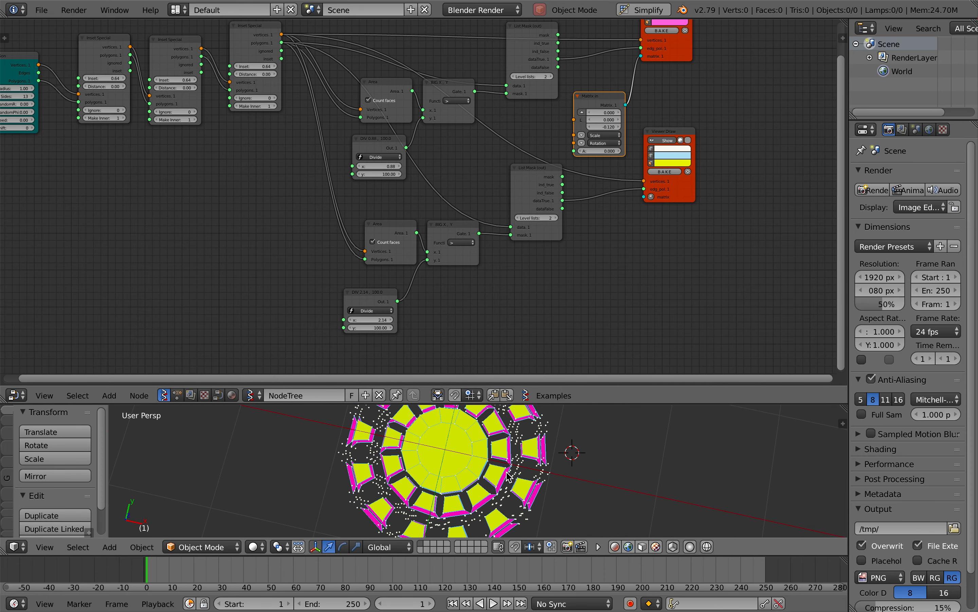
- Enlarge the 3D view area and save the file
left_click_drag(585, 404, 585, 333)
key("ctrl+s")
left_click(585, 333)
scroll(448, 178, "down", 2)
scroll(447, 183, "up", 2)
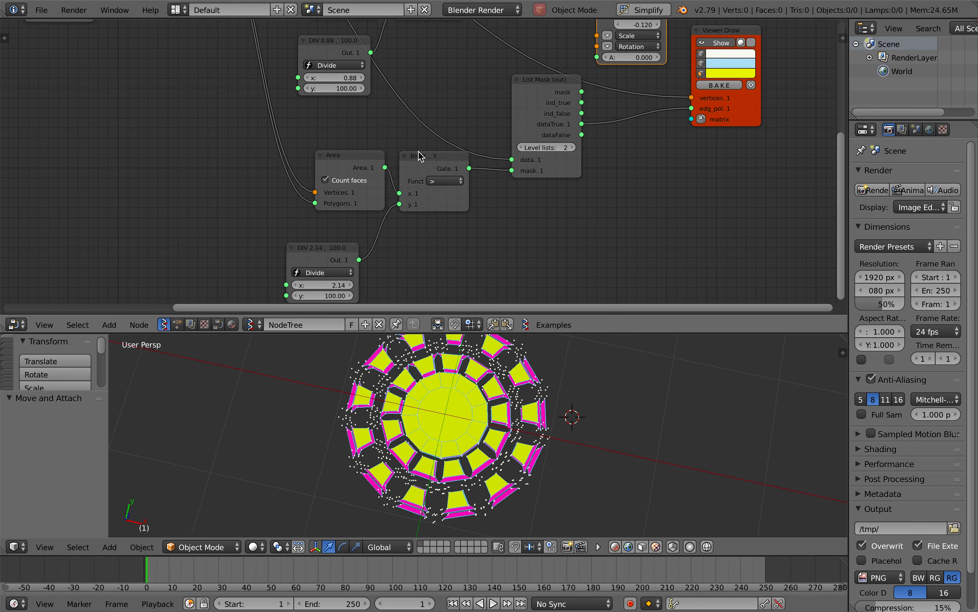
- Move the second branch's comparison node slightly down and its yellow Viewer Draw node further right
left_click_drag(444, 178, 445, 185)
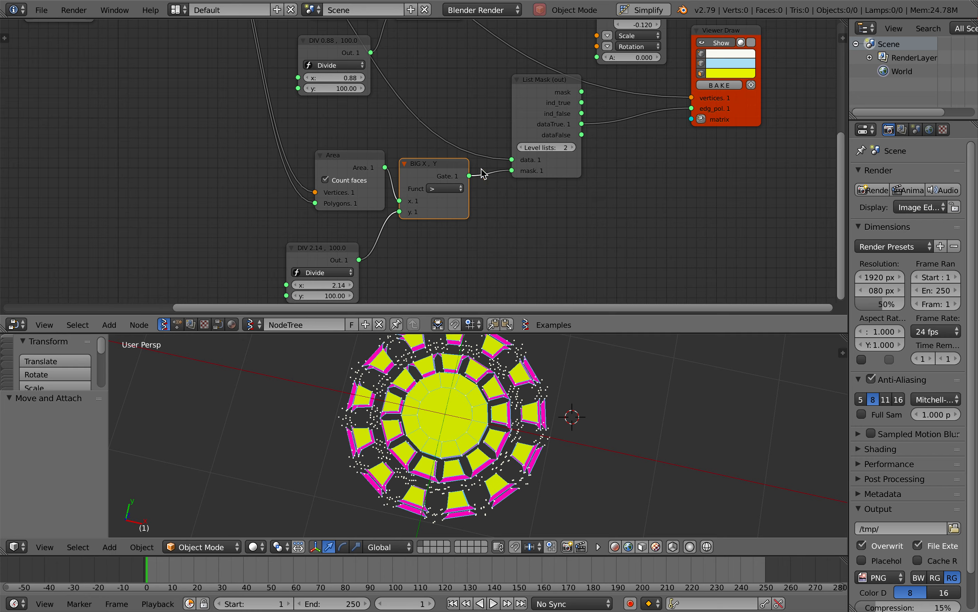
middle_click_drag(534, 163, 506, 162)
mouse_move(504, 445)
middle_mouse_down()
mouse_move(506, 425)
mouse_move(507, 446)
middle_mouse_up()
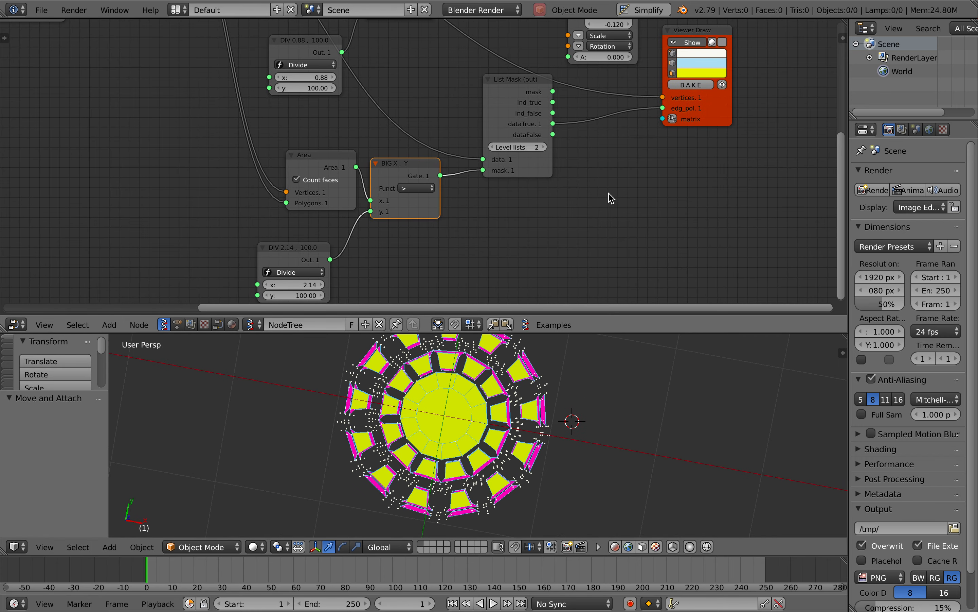
middle_click_drag(656, 153, 650, 156)
left_click(700, 123)
left_click_drag(700, 123, 727, 118)
middle_click_drag(522, 439, 519, 424)
middle_click_drag(505, 227, 504, 237)
left_click_drag(421, 188, 422, 191)
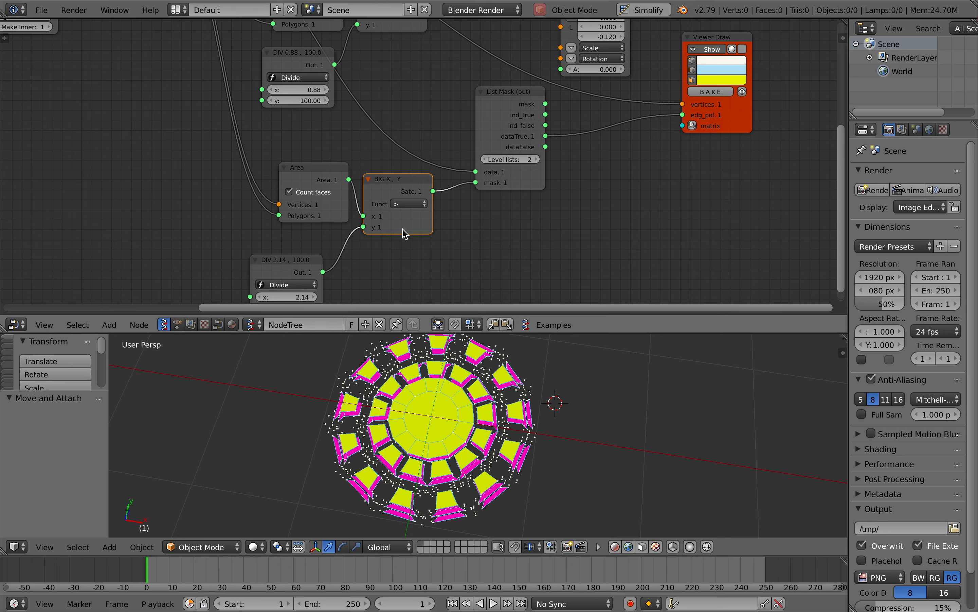
- Rearrange the second branch, lowering its Viewer Draw and List Mask and shifting the comparison, Area and Divide nodes right
left_click(393, 186)
scroll(379, 176, "up", 4)
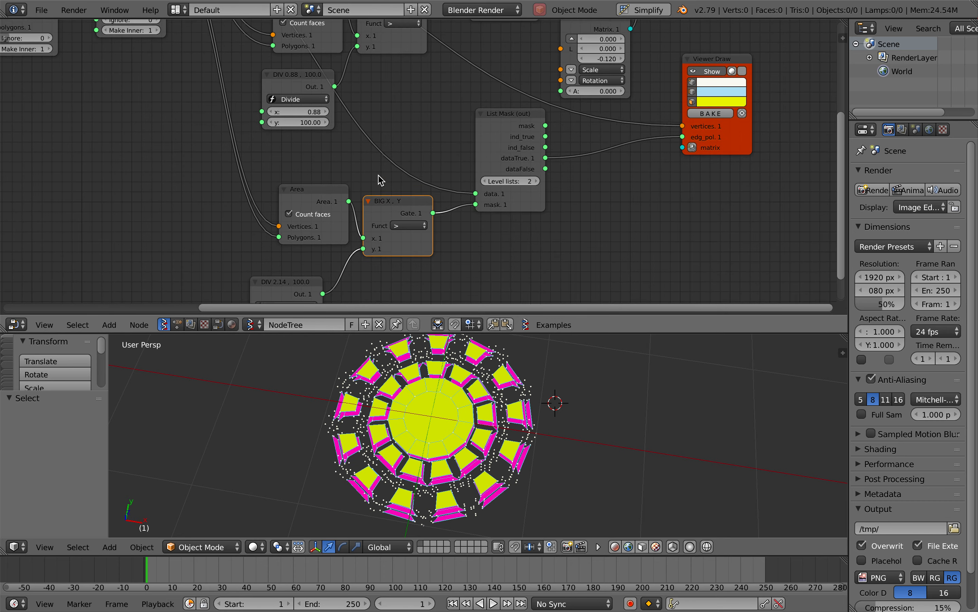
scroll(382, 176, "down", 2)
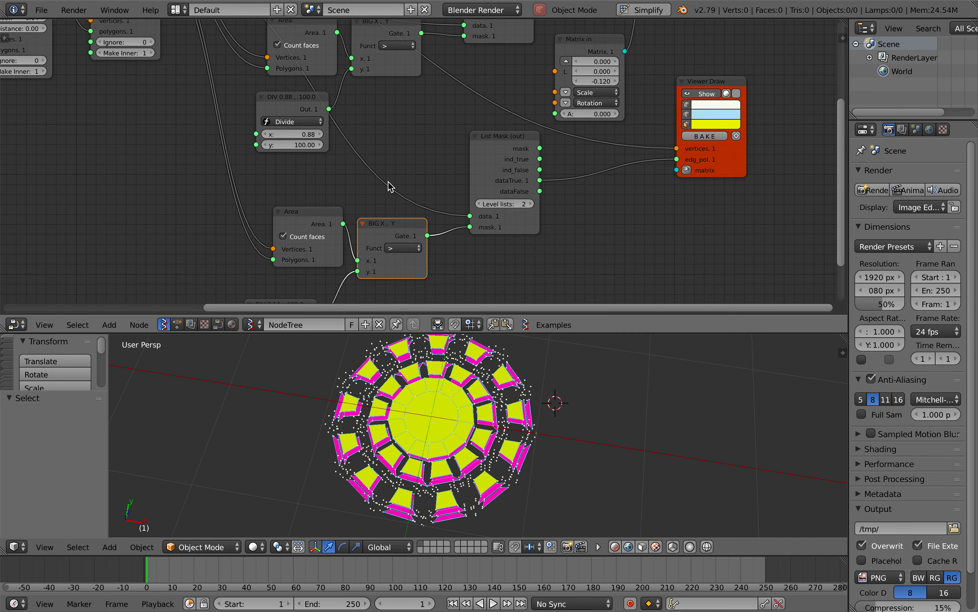
scroll(389, 186, "down", 2)
scroll(441, 173, "down", 1)
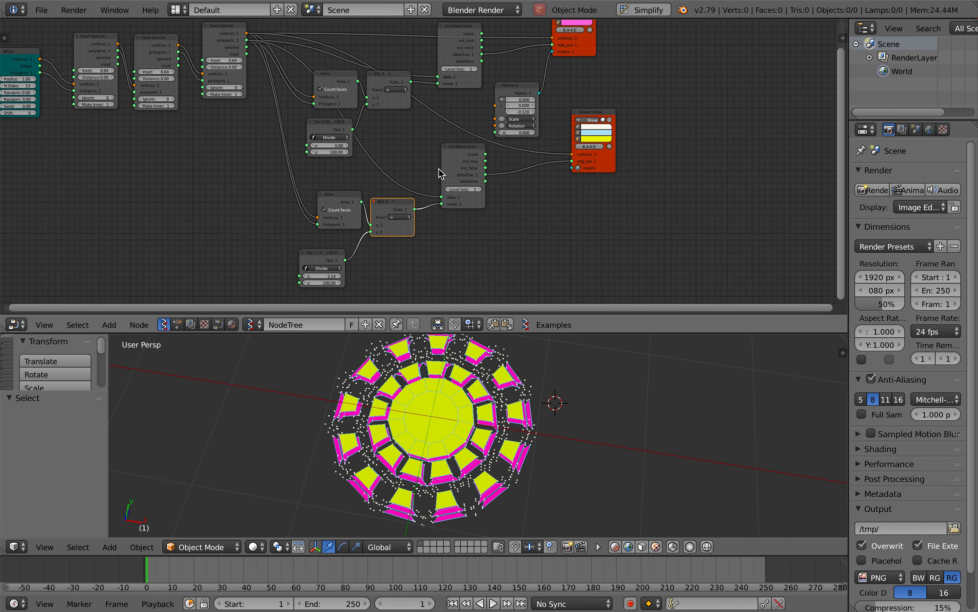
scroll(440, 173, "down", 1)
key("a")
key("a")
key("a")
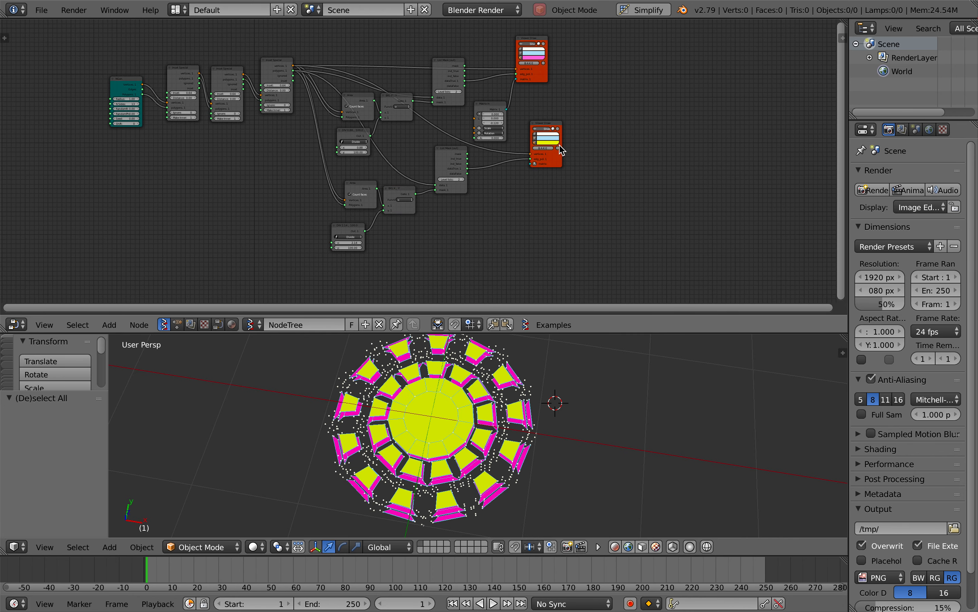
left_click_drag(550, 130, 549, 172)
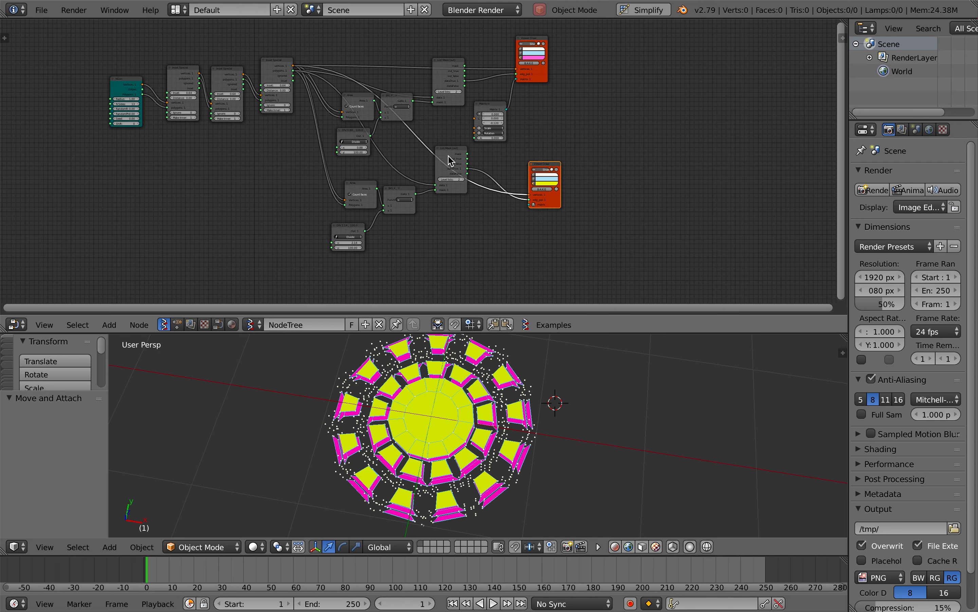
left_click_drag(448, 158, 459, 178)
left_click_drag(401, 190, 415, 182)
left_click_drag(360, 183, 365, 182)
left_click_drag(342, 234, 358, 231)
- Duplicate the whole second filter branch with its yellow Viewer Draw and place the copy beneath it
key("a")
key("a")
key("a")
key("b")
left_click_drag(325, 164, 564, 252)
key("shift+d")
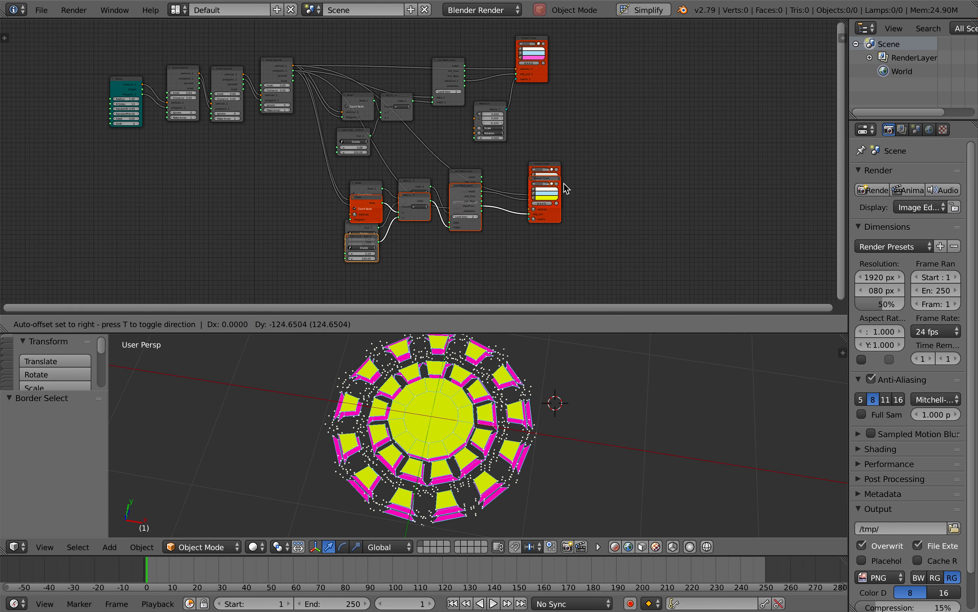
left_click(563, 247)
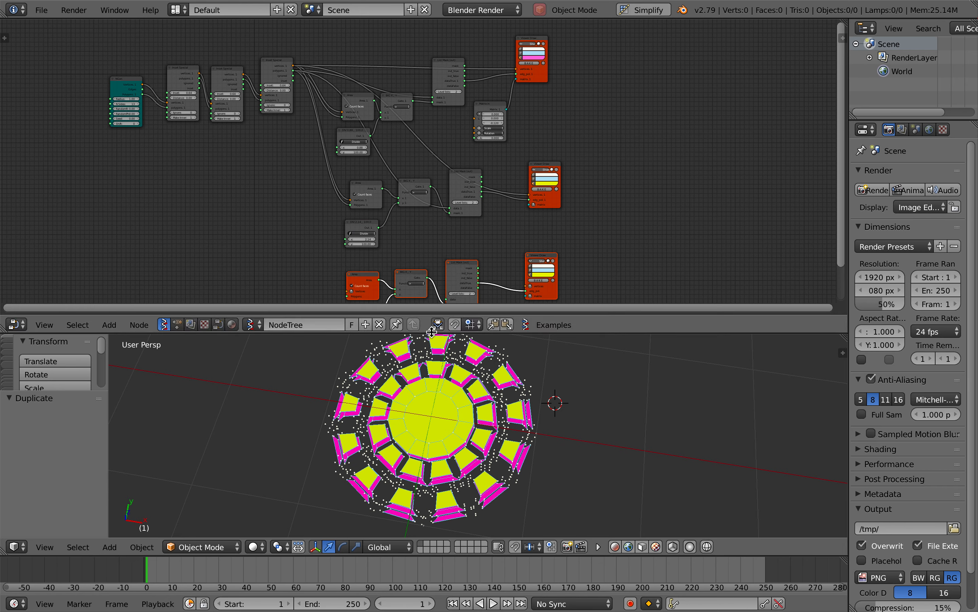
- Enlarge the node editor and move the NGon and three Inset Special nodes down, level with the lower branches
left_click_drag(431, 316, 430, 351)
key("a")
key("a")
key("a")
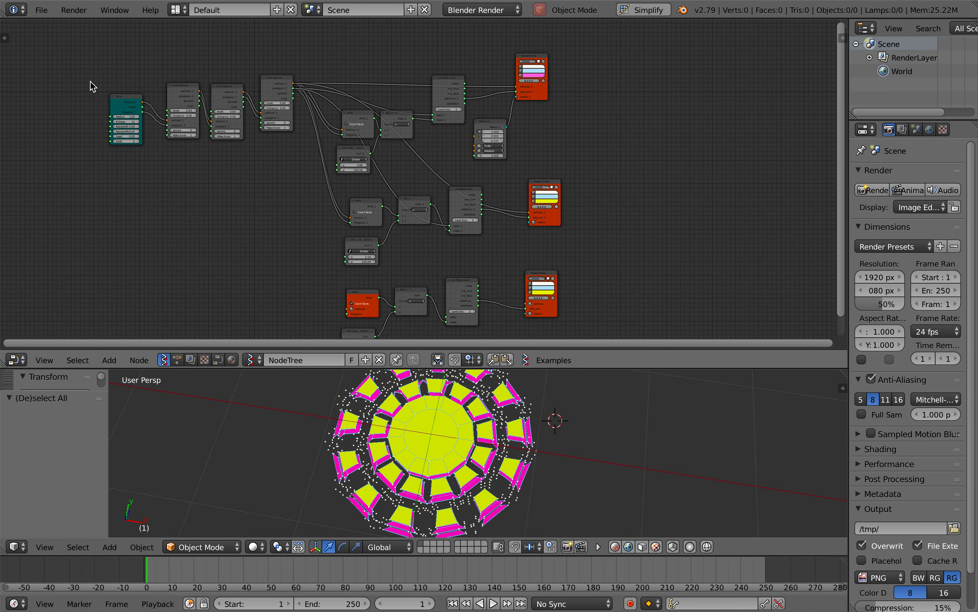
left_click_drag(83, 81, 279, 209)
key("g")
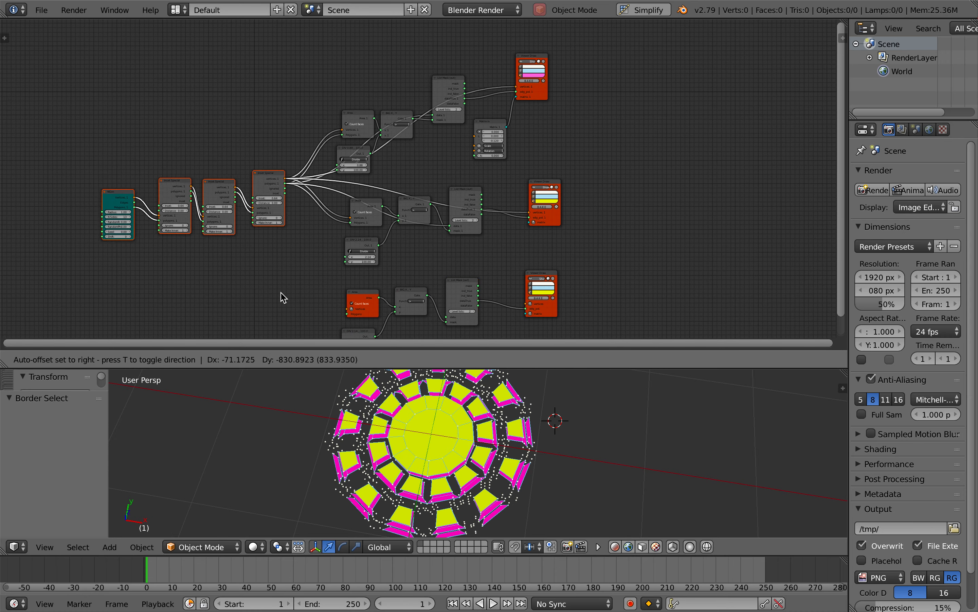
left_click(279, 26)
- Link the last Inset Special's vertices and polygons to the third branch's Area, List Mask data and Viewer Draw vertices
scroll(278, 332, "down", 5, "shift")
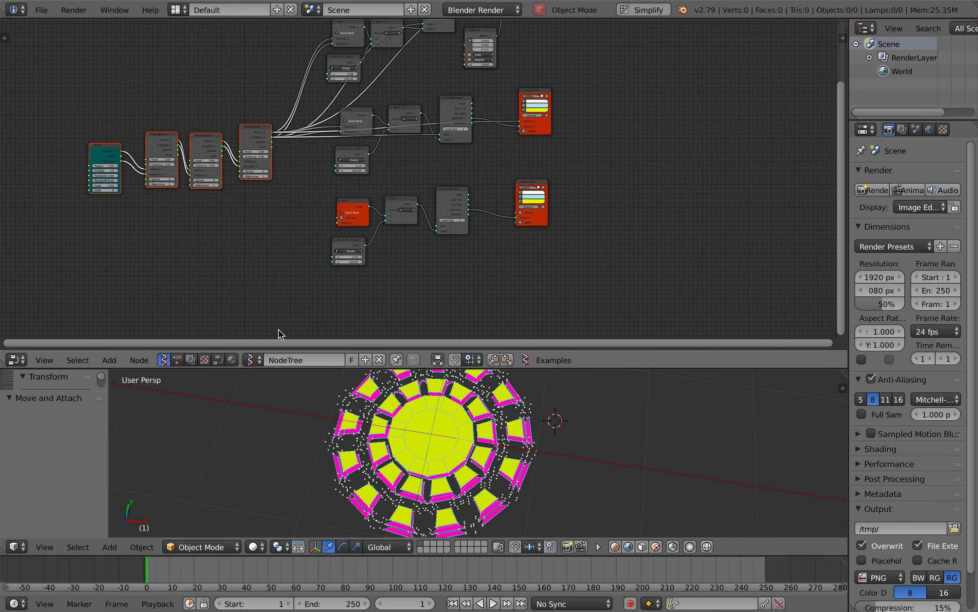
scroll(278, 333, "up", 2)
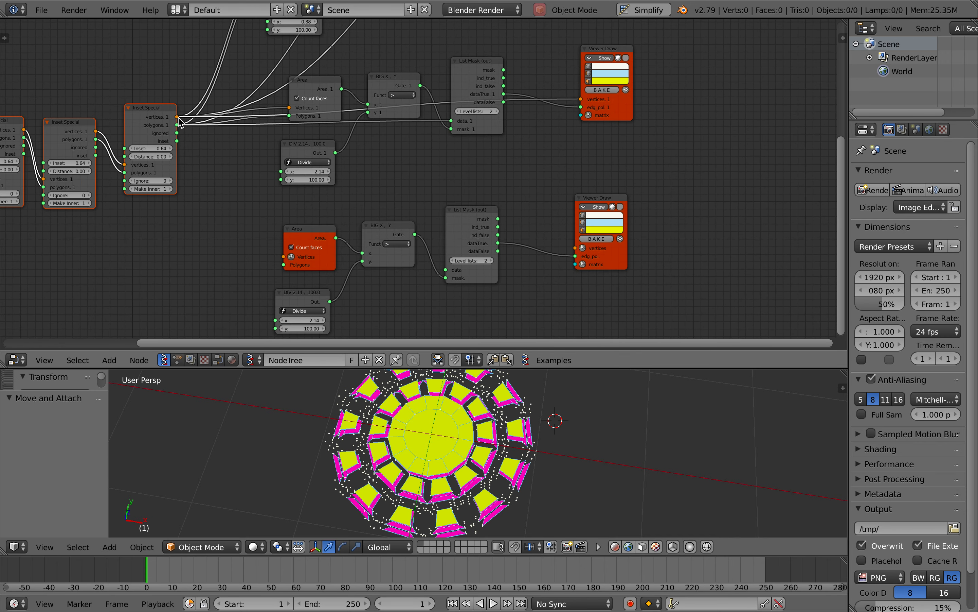
mouse_move(177, 117)
left_mouse_down()
mouse_move(285, 259)
mouse_move(179, 123)
mouse_move(513, 208)
mouse_move(576, 249)
left_mouse_up()
left_click_drag(177, 125, 447, 269)
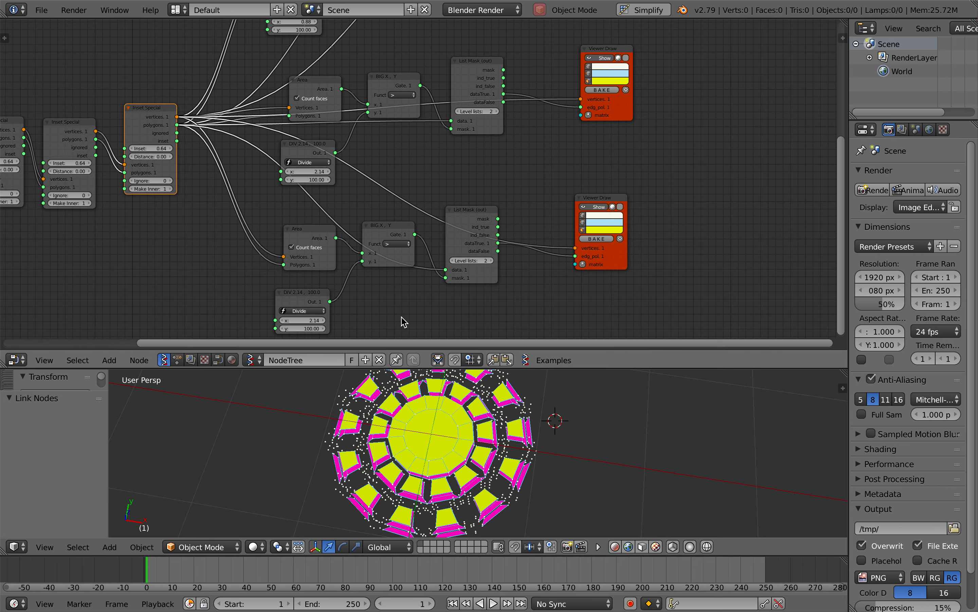
- Set the third branch's Divide x to 0.40 and its Viewer Draw face colour to blue
middle_click_drag(402, 316, 400, 304)
left_click_drag(307, 308, 288, 308)
left_click(606, 218)
left_click_drag(617, 159, 629, 133)
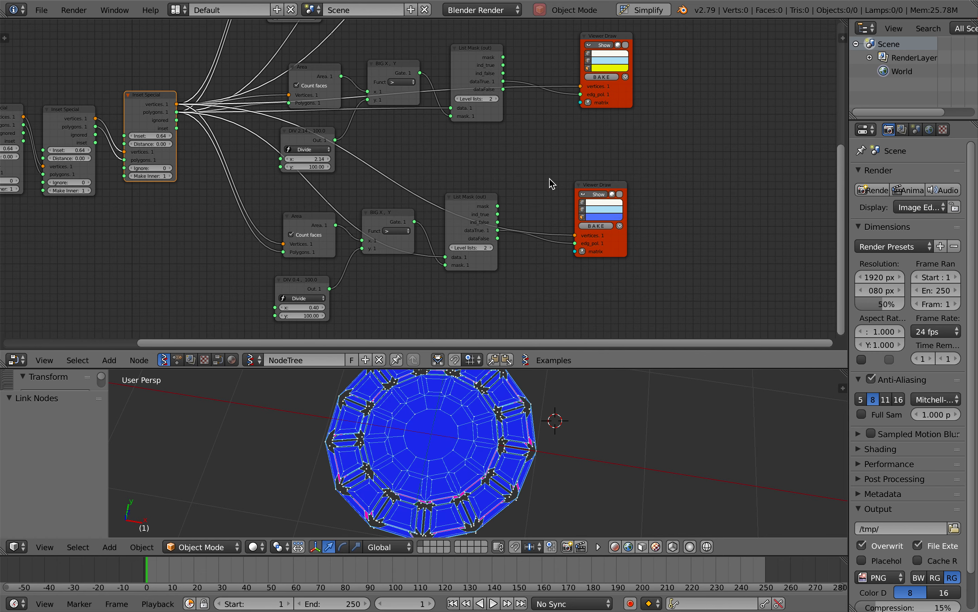
- Feed the blue Viewer Draw's matrix from a Matrix In node with Z location -0.240
left_click(582, 252)
left_click_drag(500, 209, 528, 253)
left_click_drag(530, 293, 508, 284)
left_click(530, 292)
type("0")
key("Return")
left_click(507, 270)
- Enlarge the 3D view area to show the whole pattern and save the file
left_click_drag(496, 369, 495, 279)
scroll(505, 352, "left", 4)
scroll(489, 151, "left", 10)
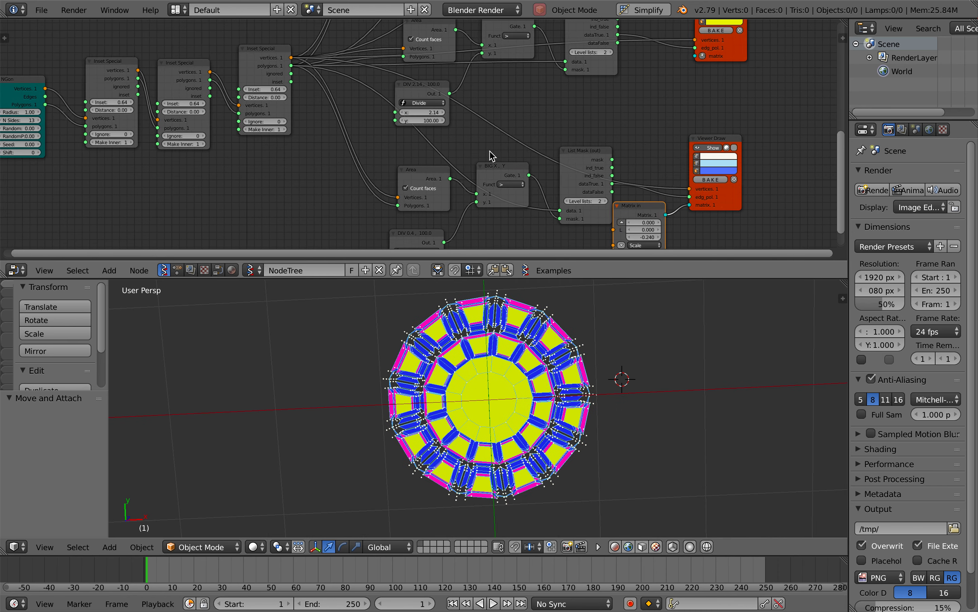
scroll(490, 151, "up", 3)
key("ctrl+s")
left_click(490, 151)
- Set the three Inset Special nodes' Inset to 0.70, 0.52 and 0.34, and move the NGon node left
left_click_drag(356, 96, 440, 102)
mouse_move(546, 80)
left_mouse_down()
mouse_move(522, 80)
mouse_move(542, 80)
left_mouse_up()
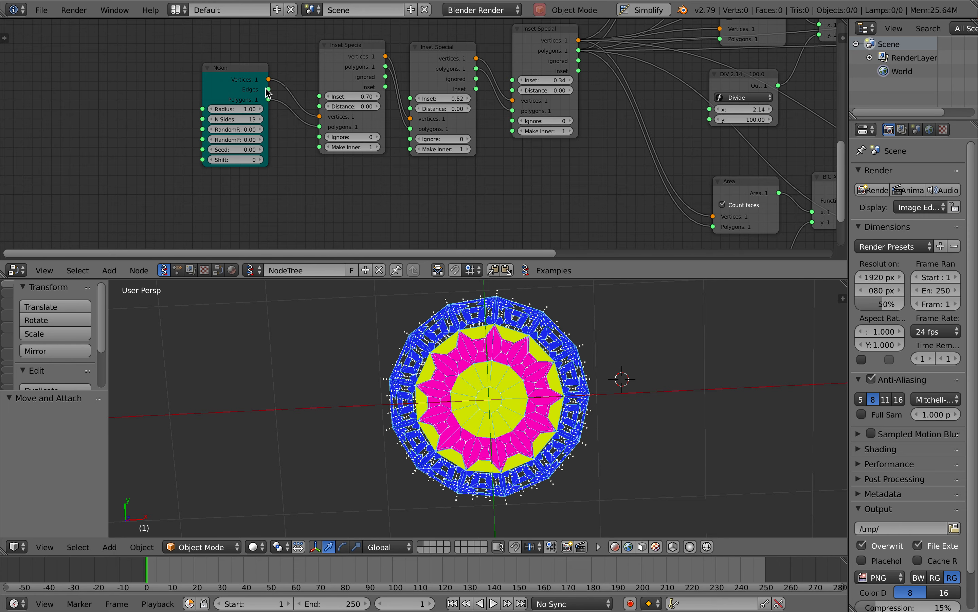
left_click_drag(227, 80, 196, 78)
- Save the blend file again using Save As
left_click(42, 10)
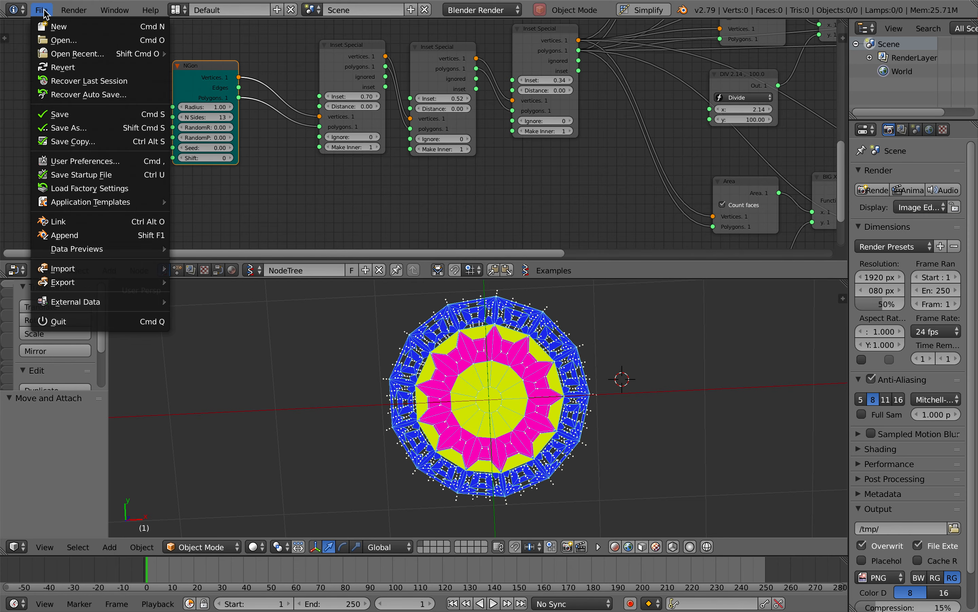
left_click(81, 128)
left_click(896, 56)
- Add a Random Num Gen node below the NGon node
scroll(445, 220, "left", 1)
scroll(259, 207, "down", 1)
key("alt+space")
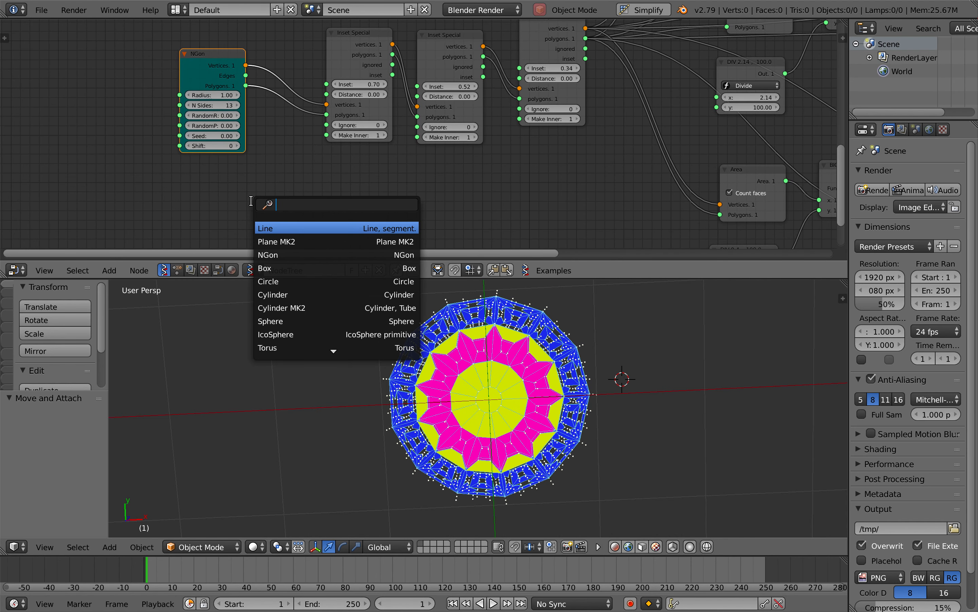
type("ran")
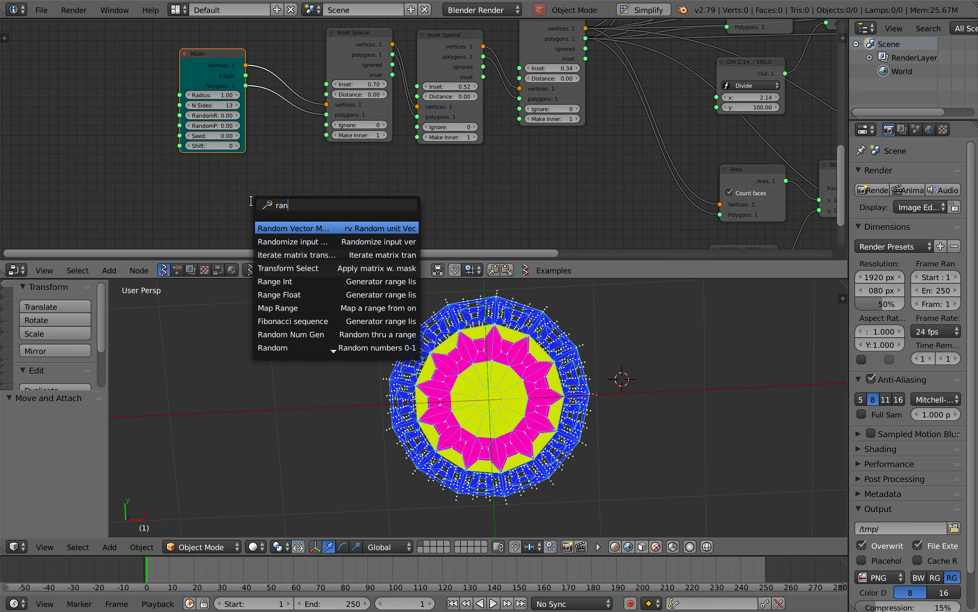
type("dom f")
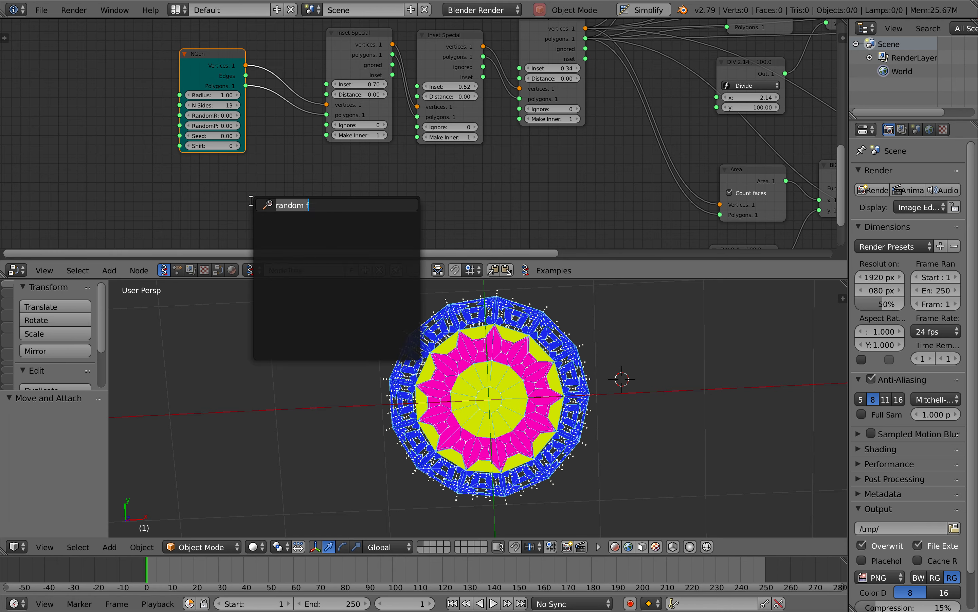
type("float")
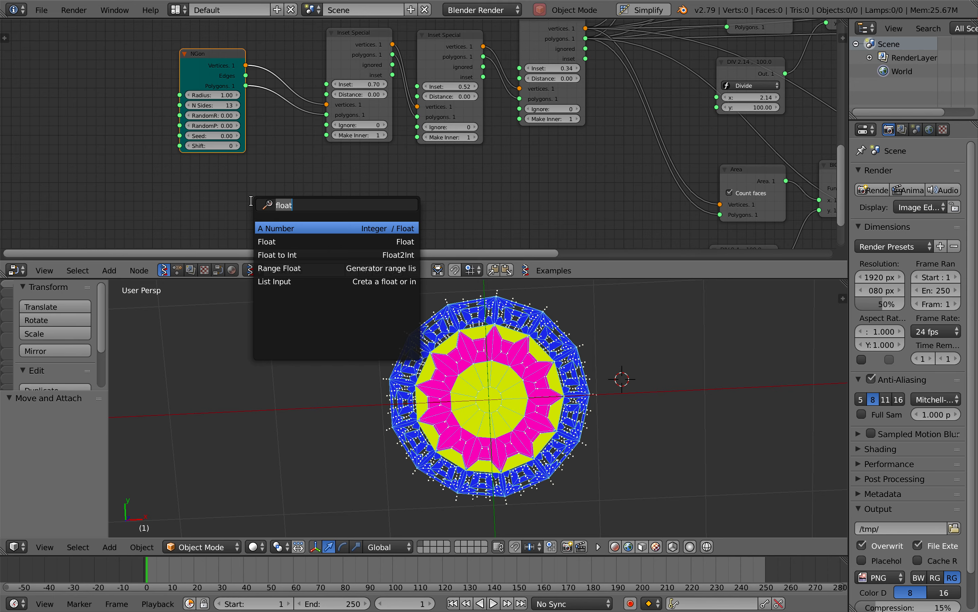
type("random v")
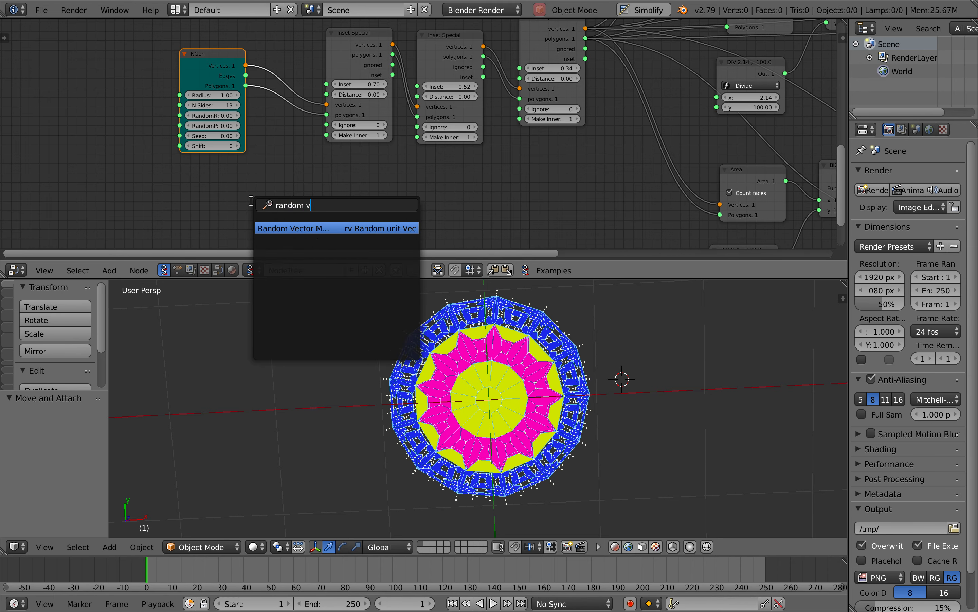
key("BackSpace")
key("Down")
key("Return")
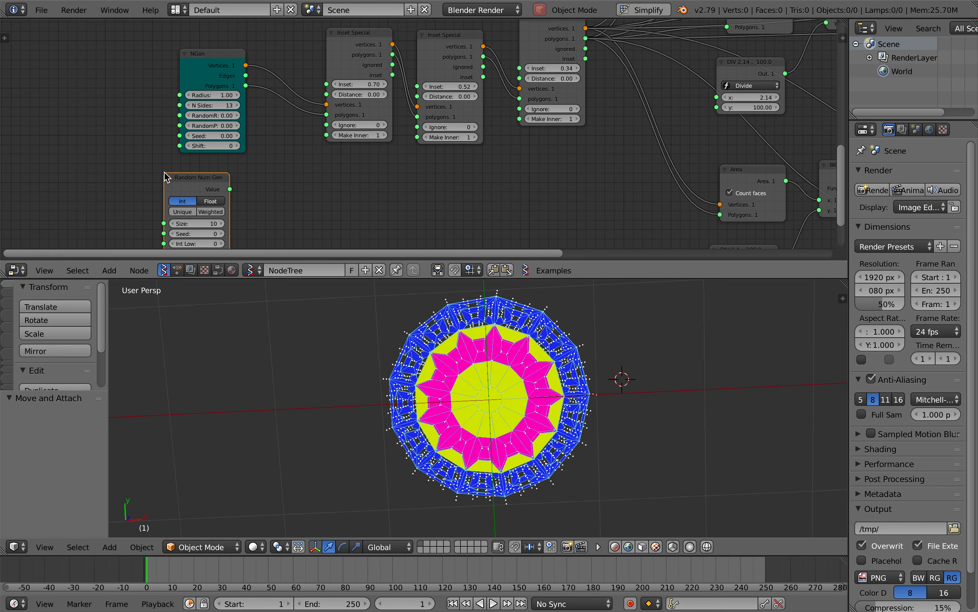
left_click(161, 169)
- Switch the Random Num Gen node to Float values and save the file
scroll(162, 169, "down", 3)
left_click(209, 164)
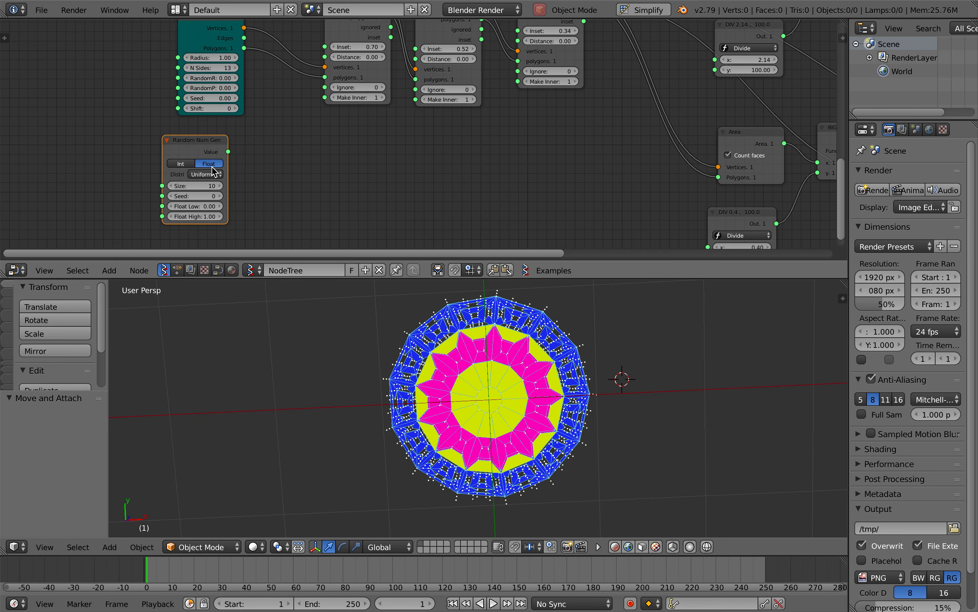
key("ctrl+s")
left_click(216, 164)
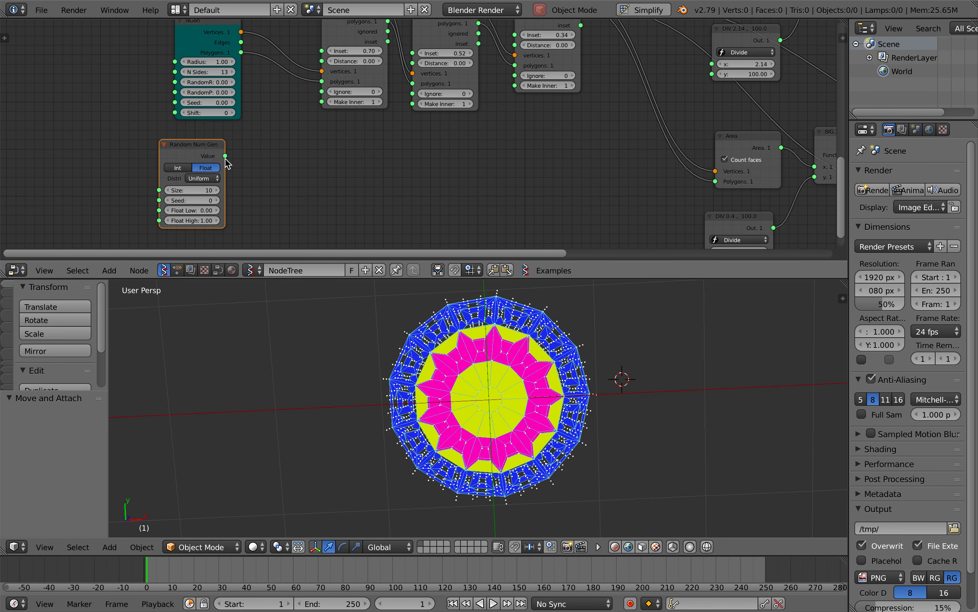
- Link the Random Num Gen's Value to the first Inset Special's Inset and set its Seed to 188
left_click_drag(225, 155, 322, 51)
left_click_drag(192, 200, 299, 199)
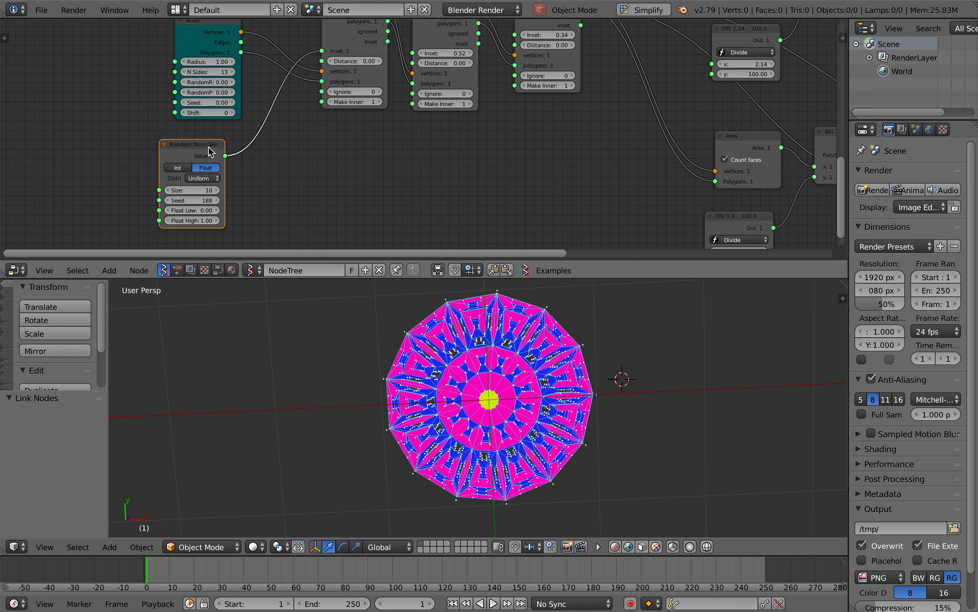
- Try driving the second and third Inset Special nodes' Inset from the same Random Num Gen, and unlink both again
left_click_drag(225, 155, 412, 54)
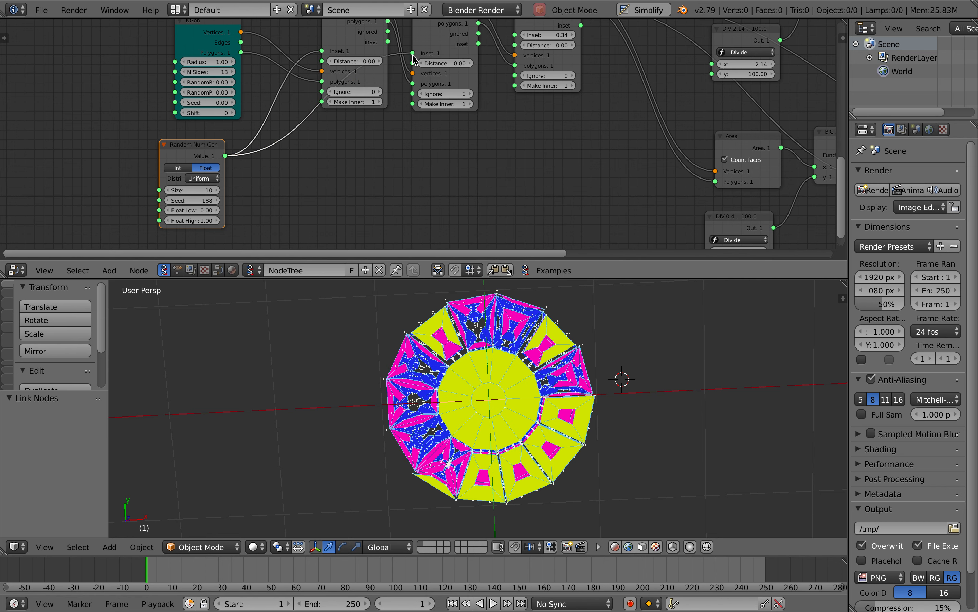
left_click_drag(225, 155, 515, 35)
scroll(92, 155, "left", 1)
key("alt+space")
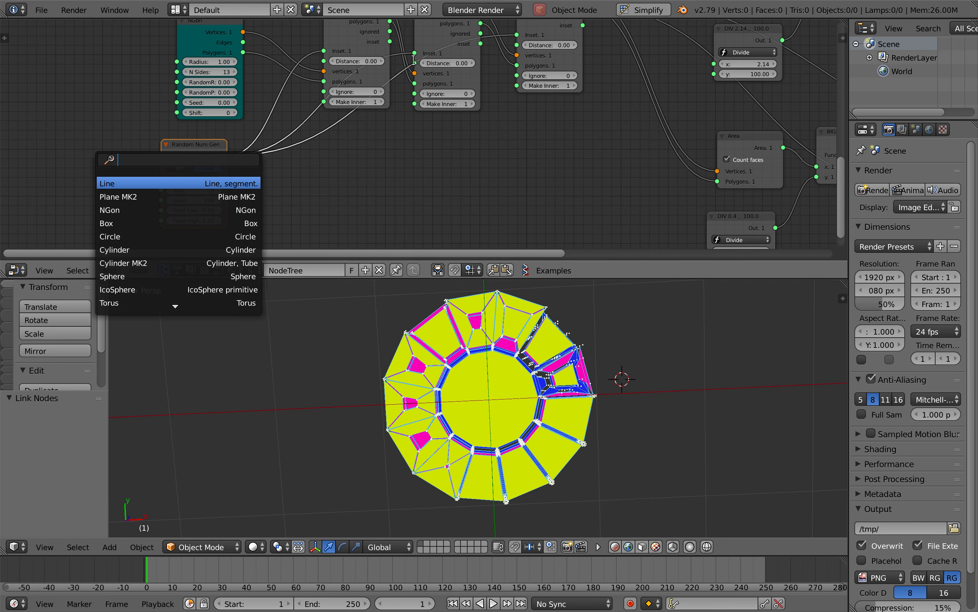
key("Escape")
left_click_drag(416, 54, 416, 77)
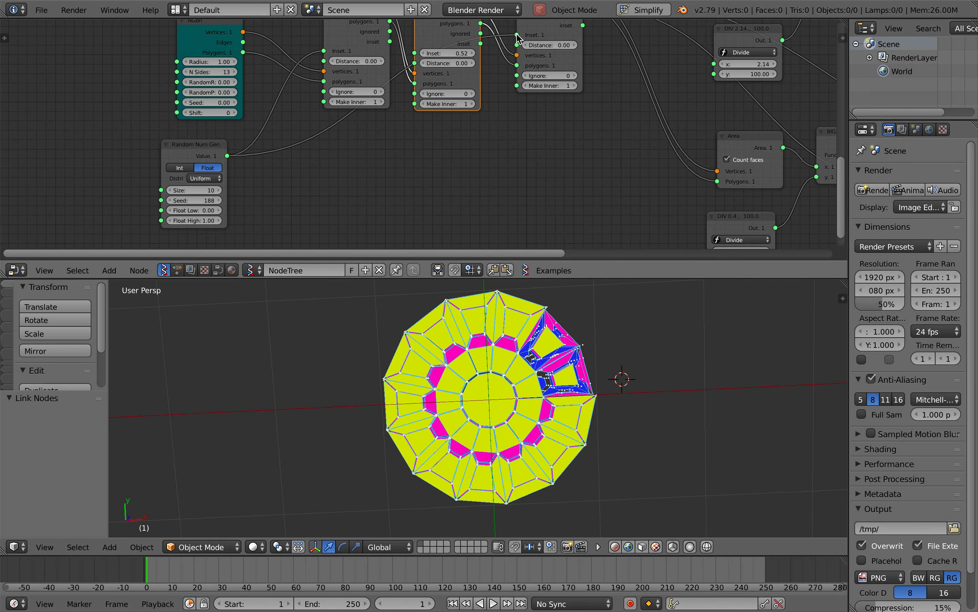
left_click_drag(517, 35, 459, 106)
- Move the Random Num Gen node further left and place two duplicates of it beneath the Inset Special nodes
left_click_drag(187, 157, 130, 146)
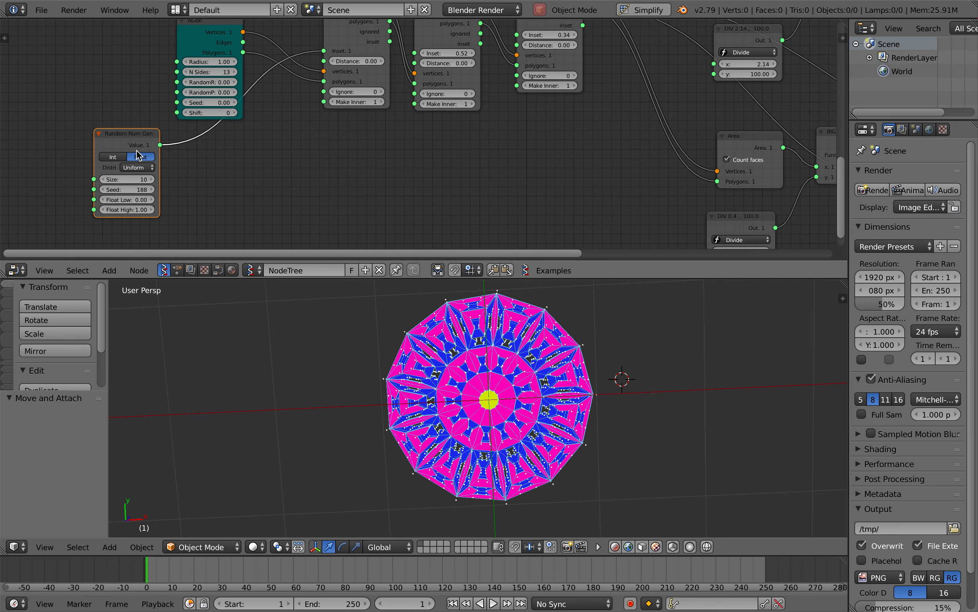
key("shift+d")
left_click(268, 169)
key("shift+d")
left_click(359, 172)
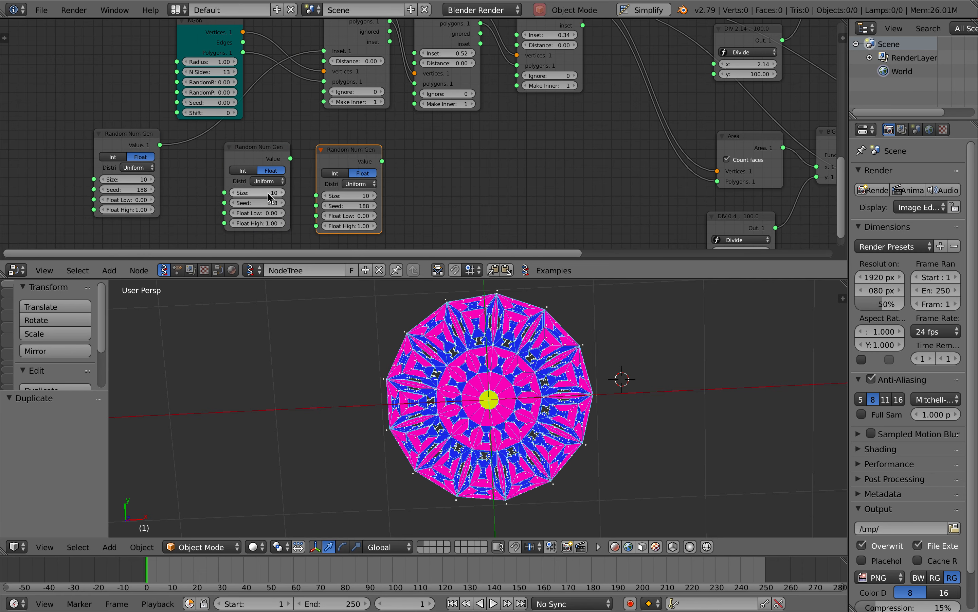
- Set the duplicates' Seeds to 396 and 380 and link their Values to the second and third Inset Special nodes' Inset
left_click_drag(269, 201, 416, 206)
left_click_drag(290, 158, 415, 53)
left_click_drag(382, 161, 516, 35)
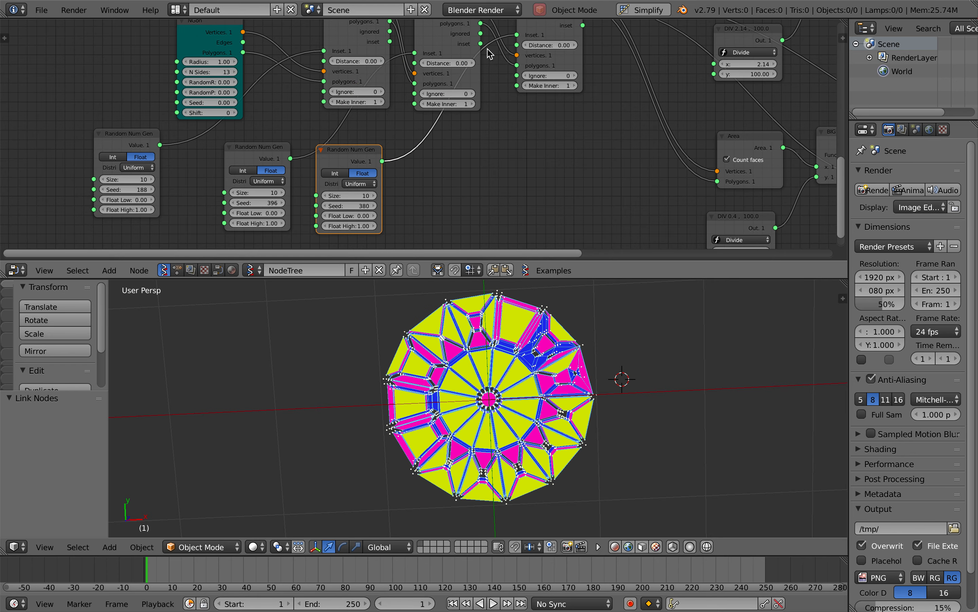
- Set Size to 1 on all three Random Num Gen nodes and save over the existing blend file
left_click(279, 192)
type("1")
key("Return")
left_click(366, 195)
type("1")
key("Return")
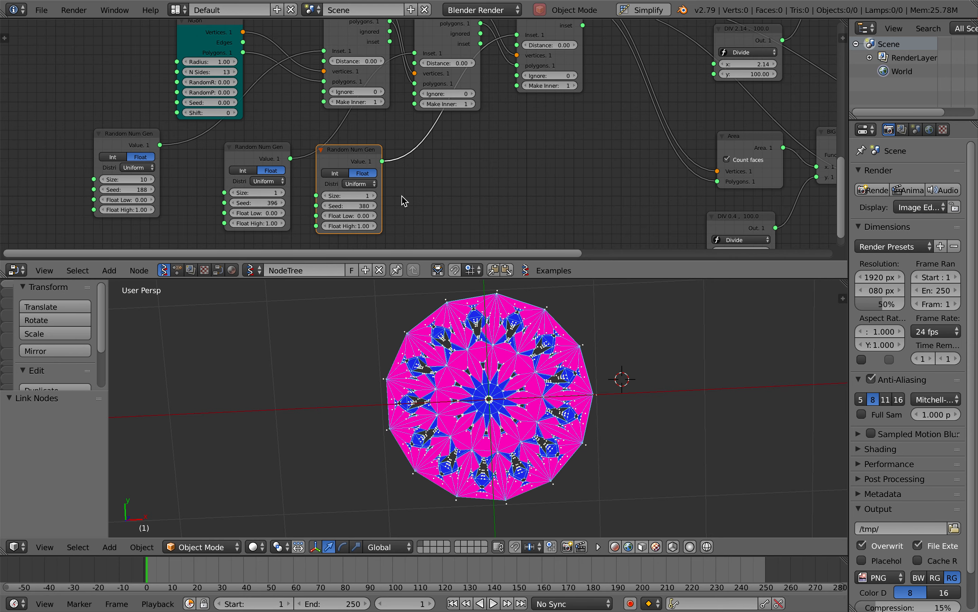
left_click(122, 178)
type("1")
key("ctrl+s")
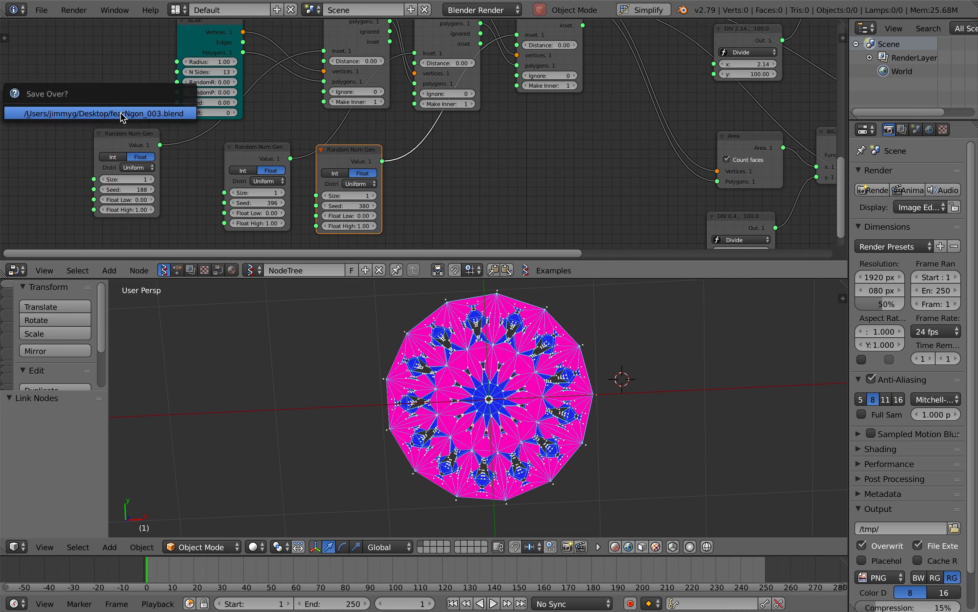
left_click(121, 116)
- Set the Seeds of the three Random Num Gen nodes to 330, 532 and 472
left_click_drag(131, 193, 151, 193)
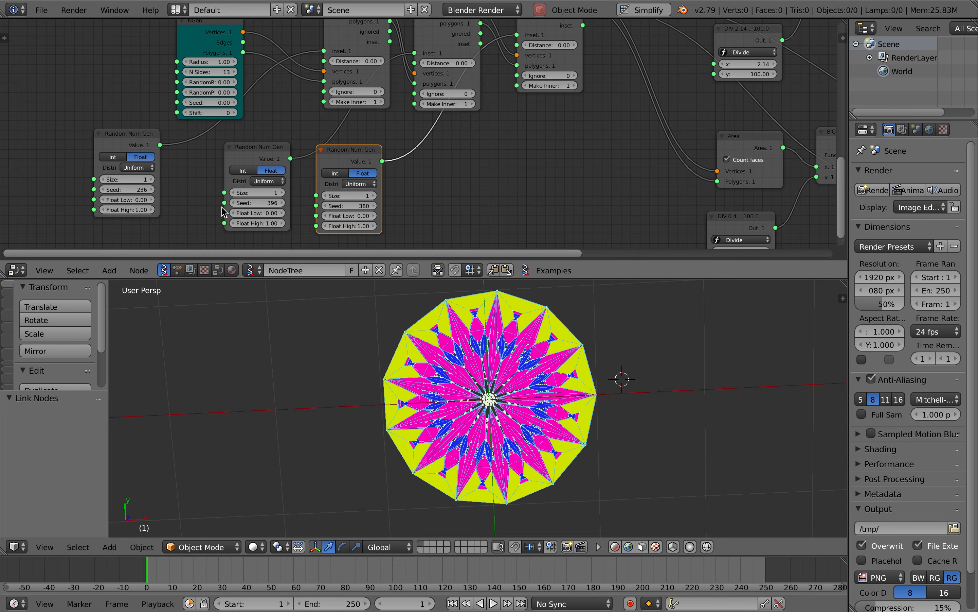
left_click_drag(253, 203, 279, 204)
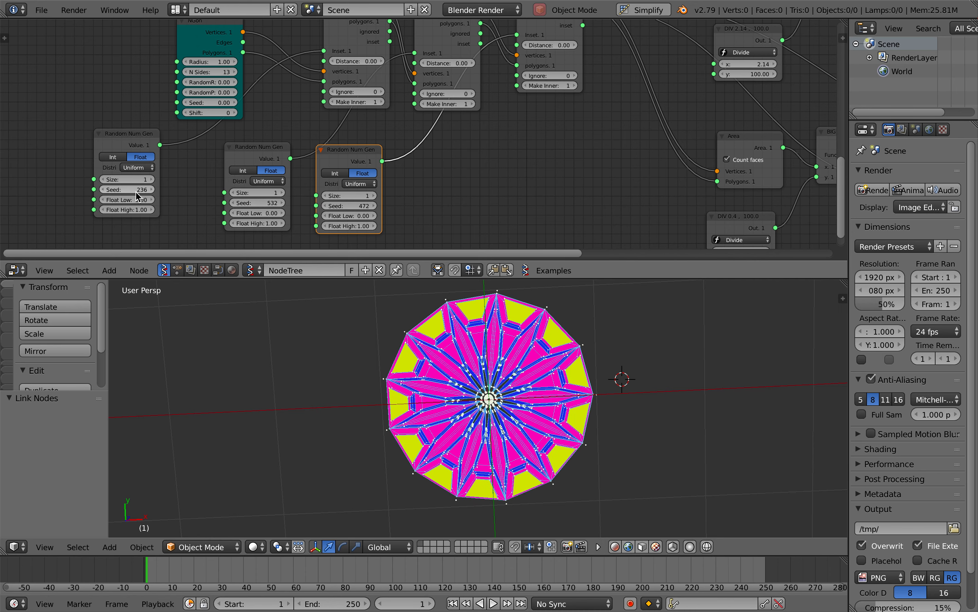
left_click_drag(136, 190, 172, 191)
- Shift the NGon node up and the third Inset Special node down to tidy the row, saving over the blend file
scroll(203, 141, "up", 2)
left_click_drag(193, 53, 193, 36)
key("ctrl+s")
left_click(193, 36)
scroll(280, 61, "right", 1)
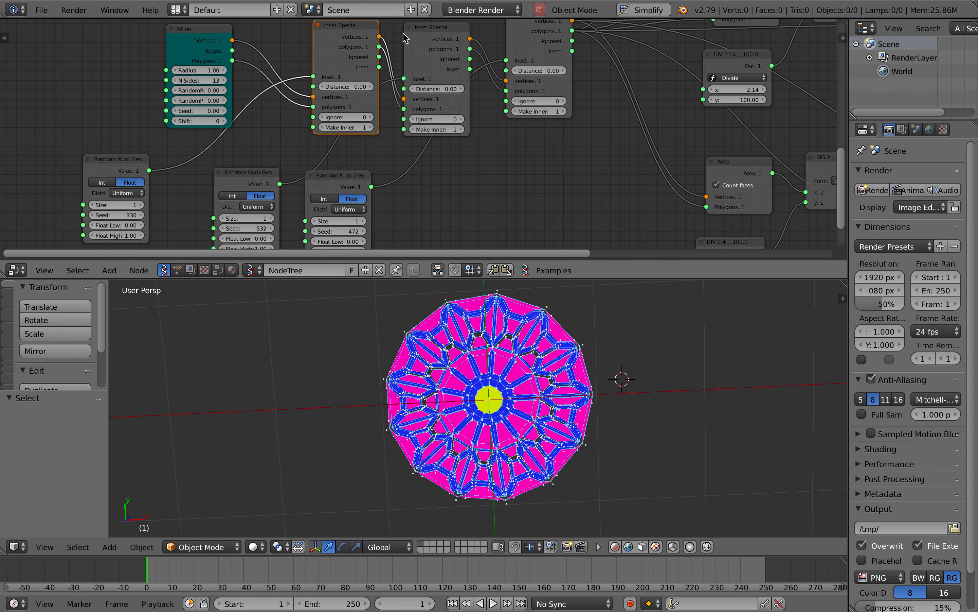
left_click_drag(525, 42, 520, 59)
scroll(521, 60, "right", 1)
key("ctrl+s")
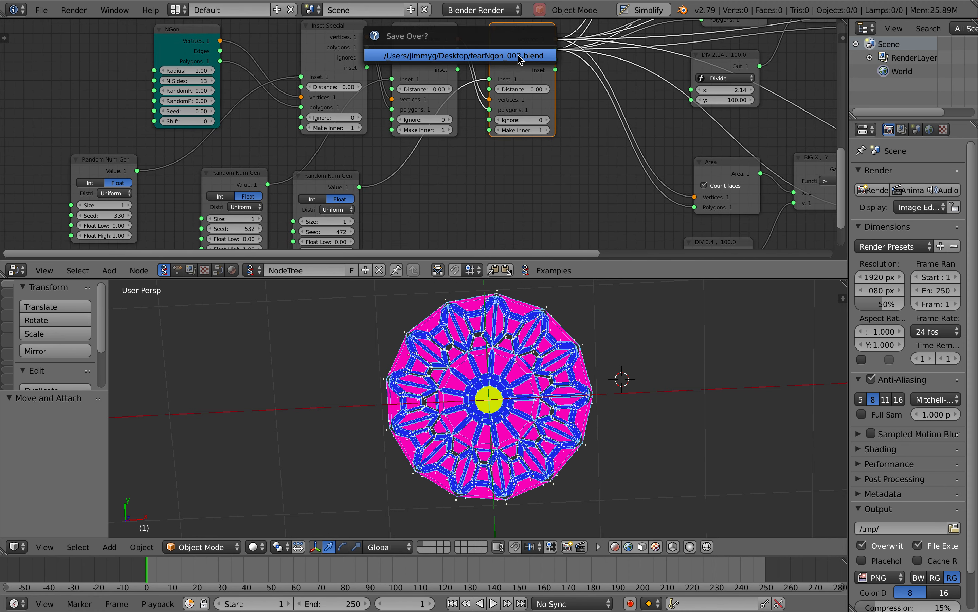
key("Return")
- Examine the layers of the coloured pattern from a low side angle and from above
middle_click_drag(563, 477, 520, 388)
scroll(521, 387, "down", 5)
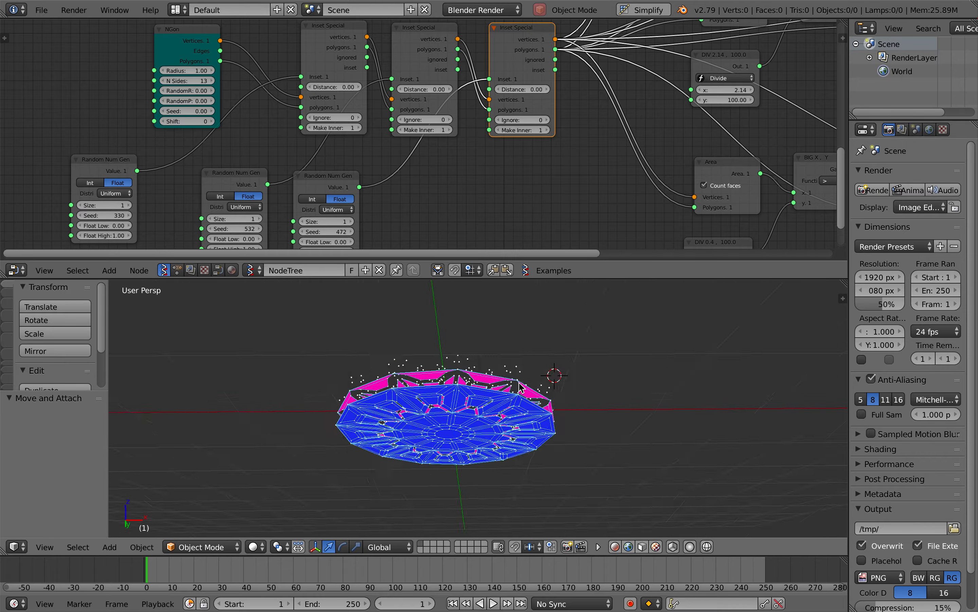
scroll(521, 387, "up", 10)
scroll(521, 387, "right", 5)
scroll(521, 388, "left", 5)
scroll(521, 387, "right", 3)
scroll(521, 388, "up", 2)
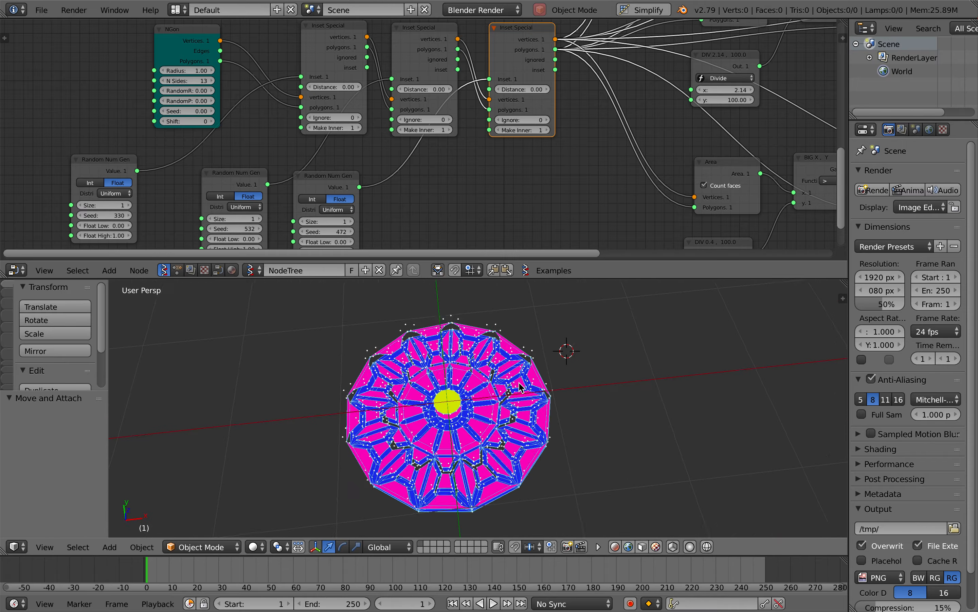
scroll(520, 388, "up", 2)
- Rename the node tree to NGonForAbstract
left_click(318, 270)
type("NGonForA")
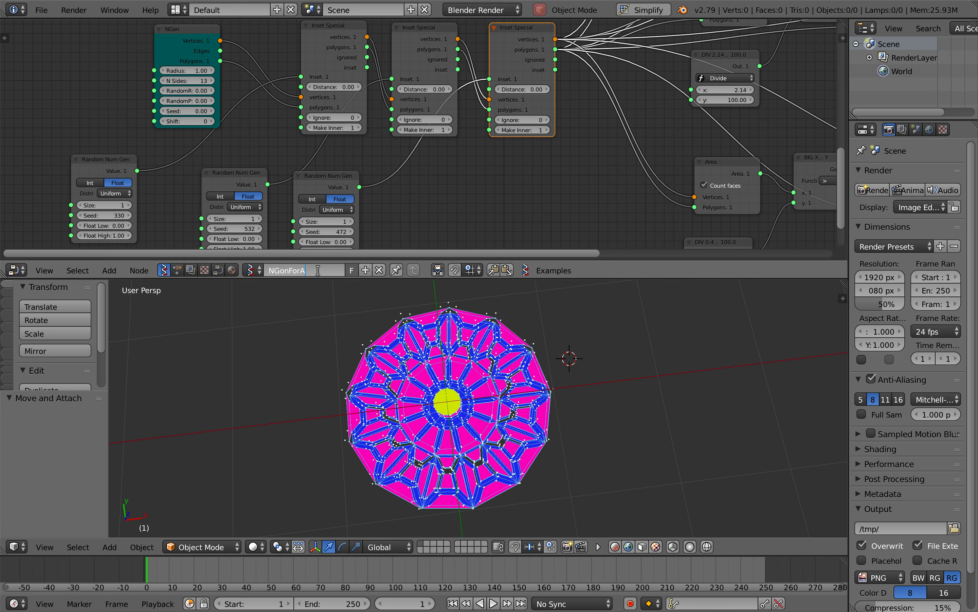
type("bstract")
key("Return")
middle_click_drag(492, 107, 483, 131)
mouse_move(497, 409)
middle_mouse_down()
mouse_move(498, 392)
mouse_move(496, 401)
middle_mouse_up()
- Switch to Safari, search for "tesselation design" in a new tab and show the image results
key("ctrl+Right")
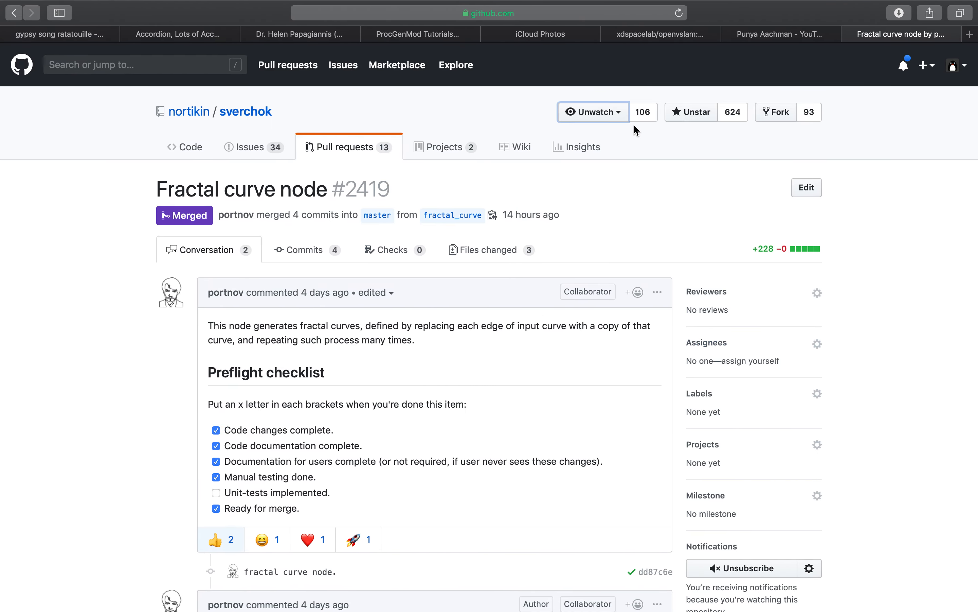
left_click(972, 36)
type("tess")
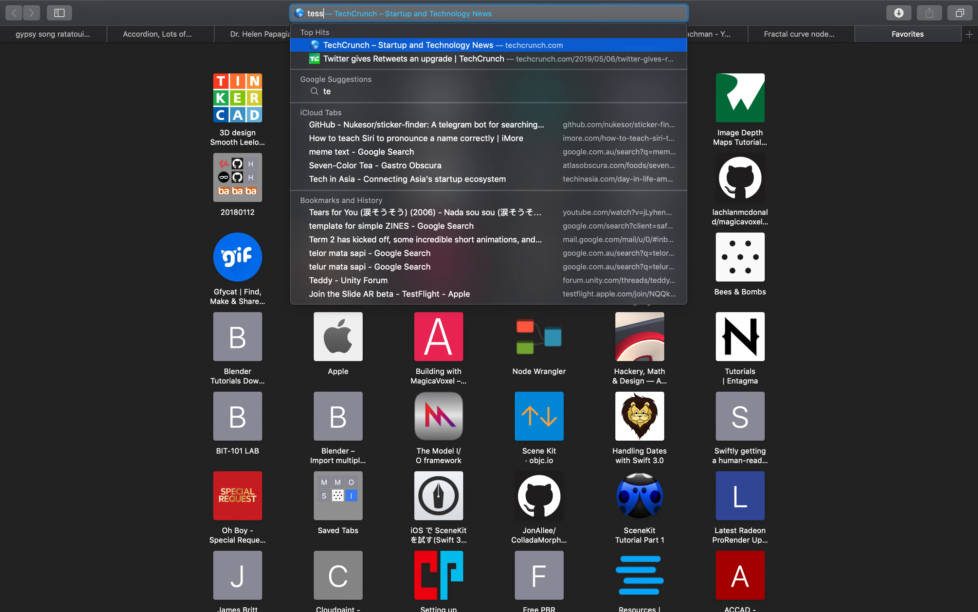
type("elation design")
key("Return")
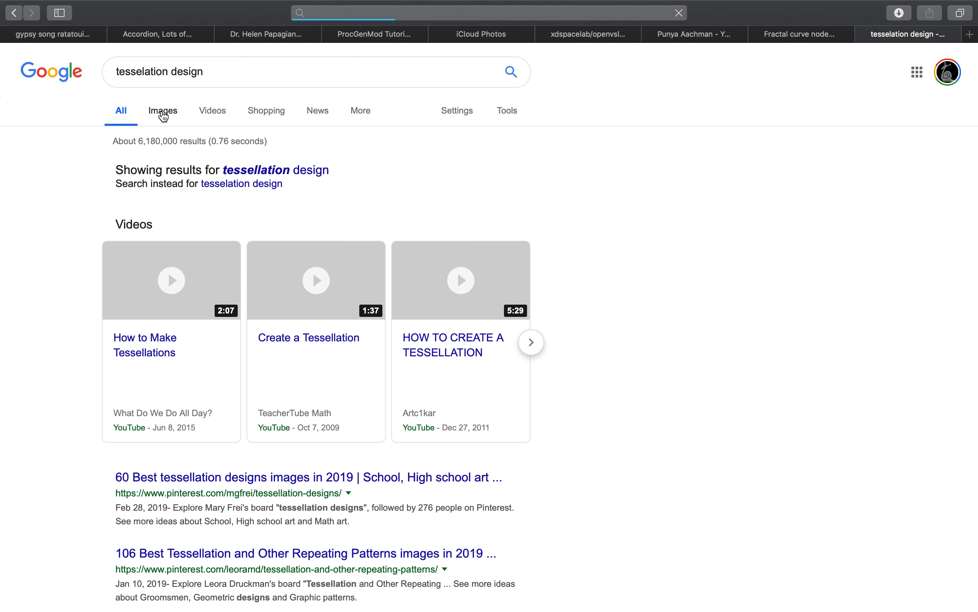
left_click(163, 115)
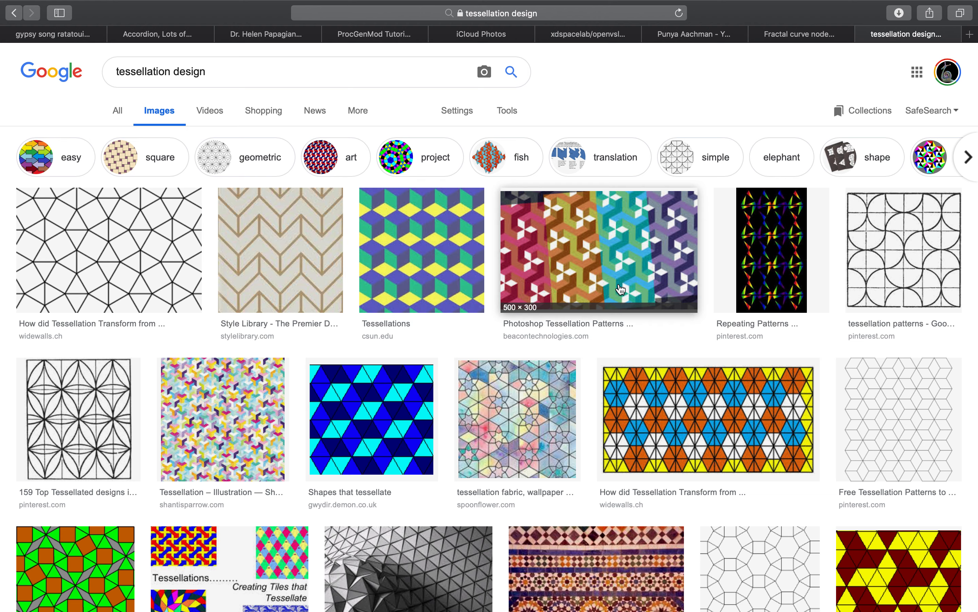
- Browse the tessellation images and enlarge the Wikipedia mosaic tile picture to study its patterns
scroll(621, 288, "down", 3)
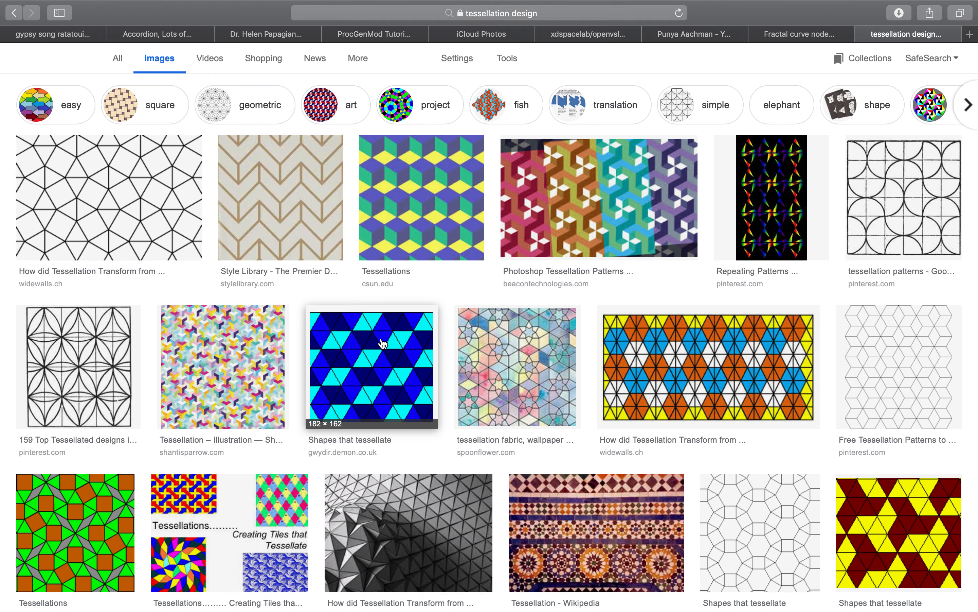
scroll(383, 344, "down", 6)
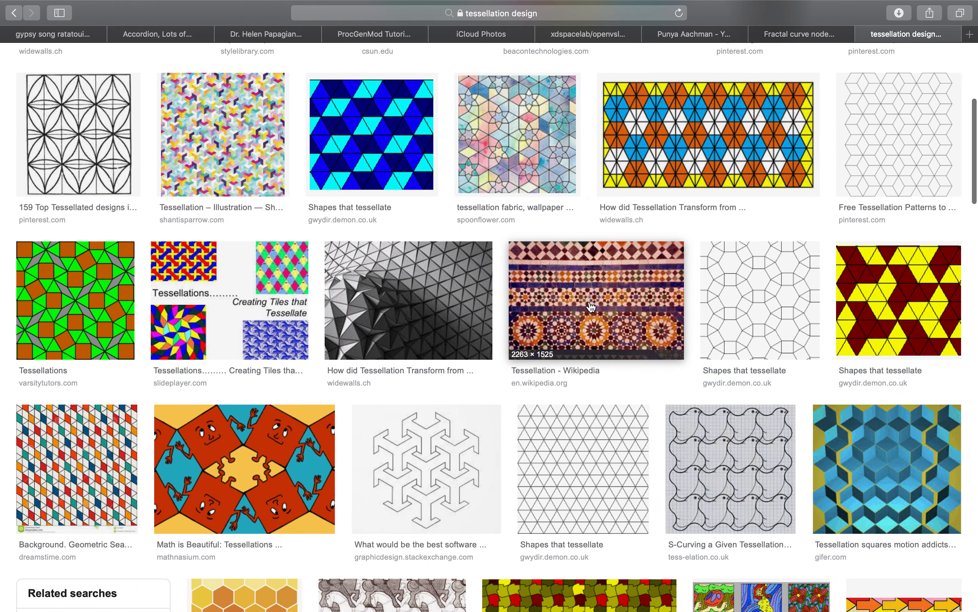
left_click(592, 307)
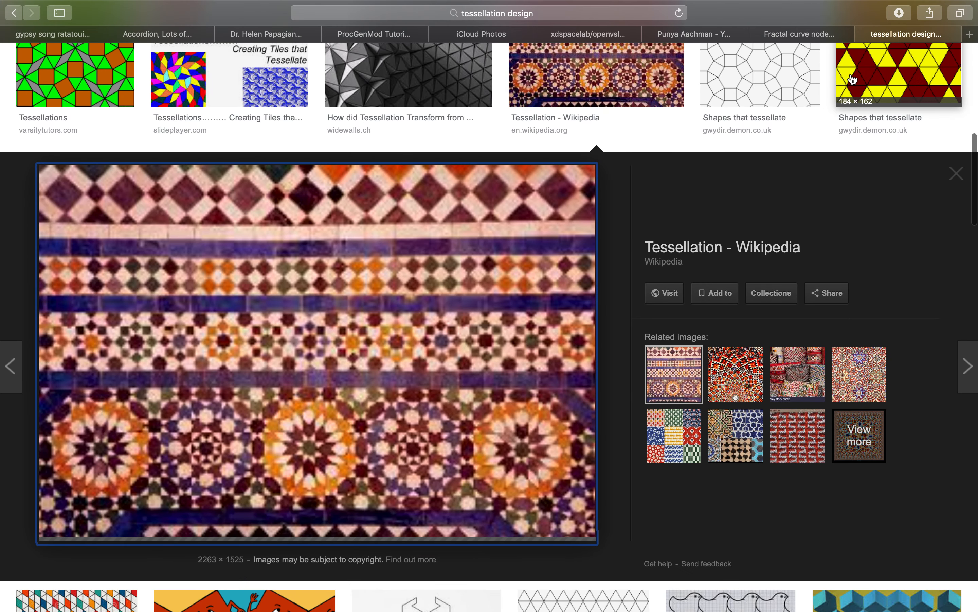
key("ctrl+Left")
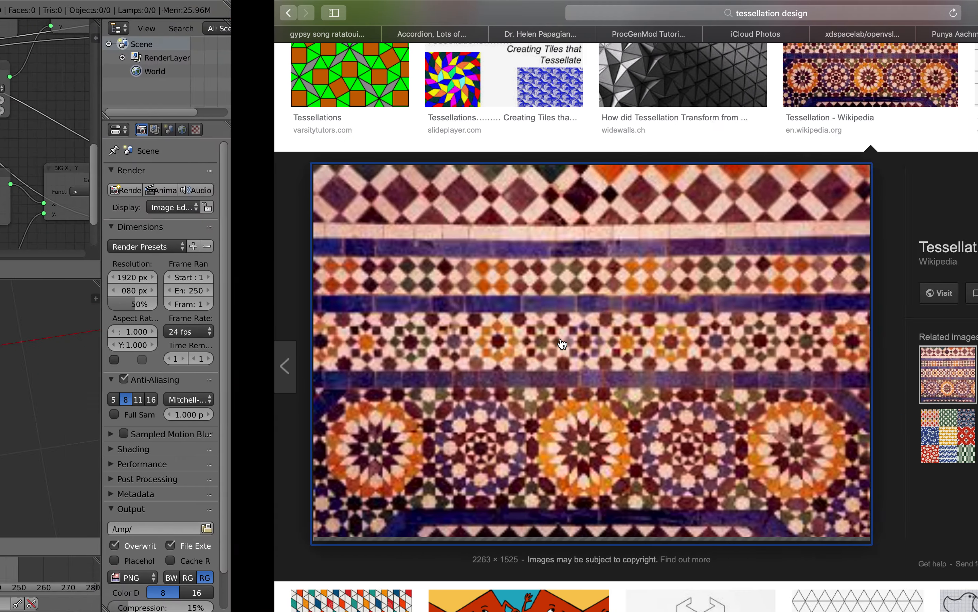
scroll(476, 348, "left", 1)
key("ctrl+Right")
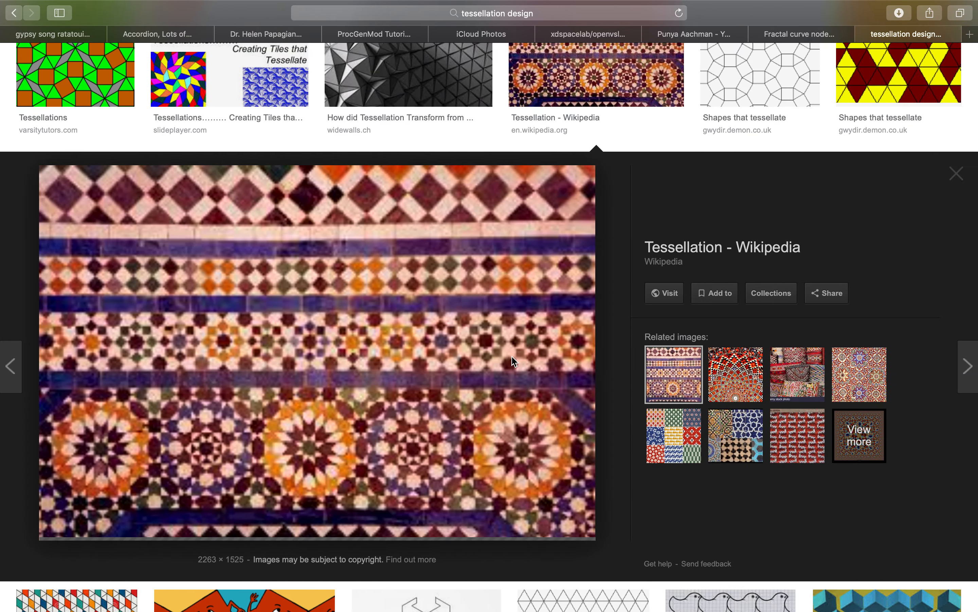
- Search for "batik design" in a new tab and show the image results
left_click(973, 35)
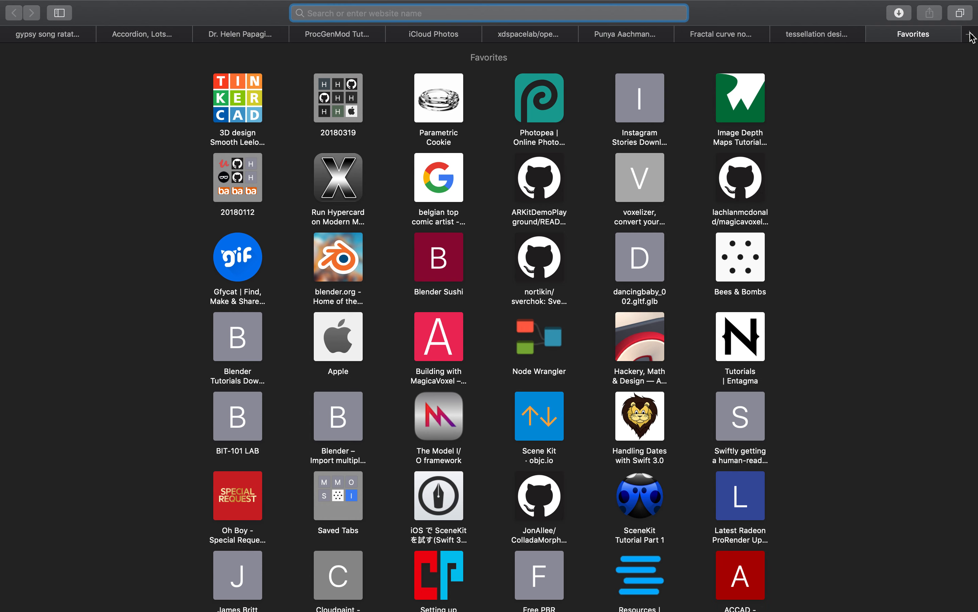
type("batik design")
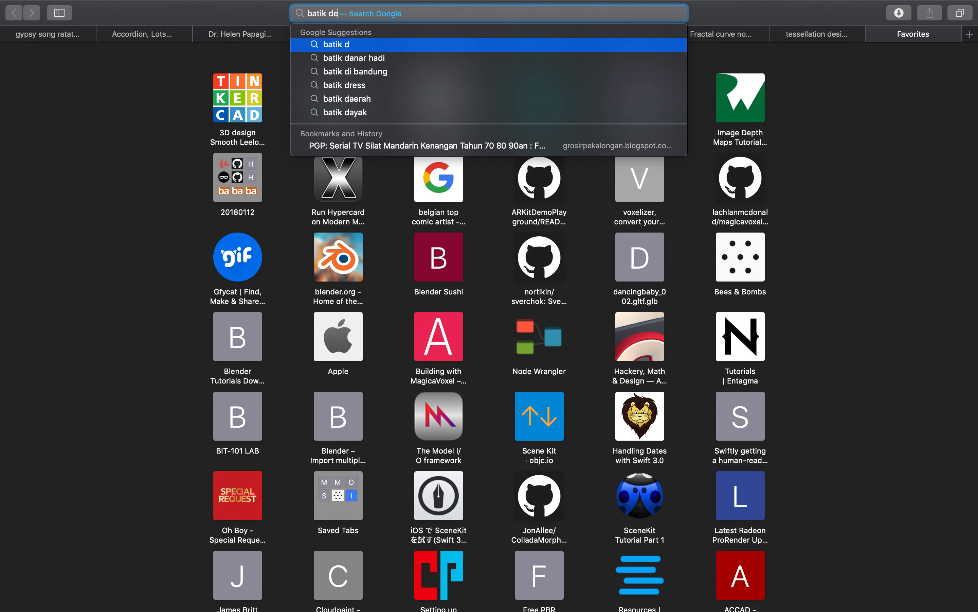
key("Return")
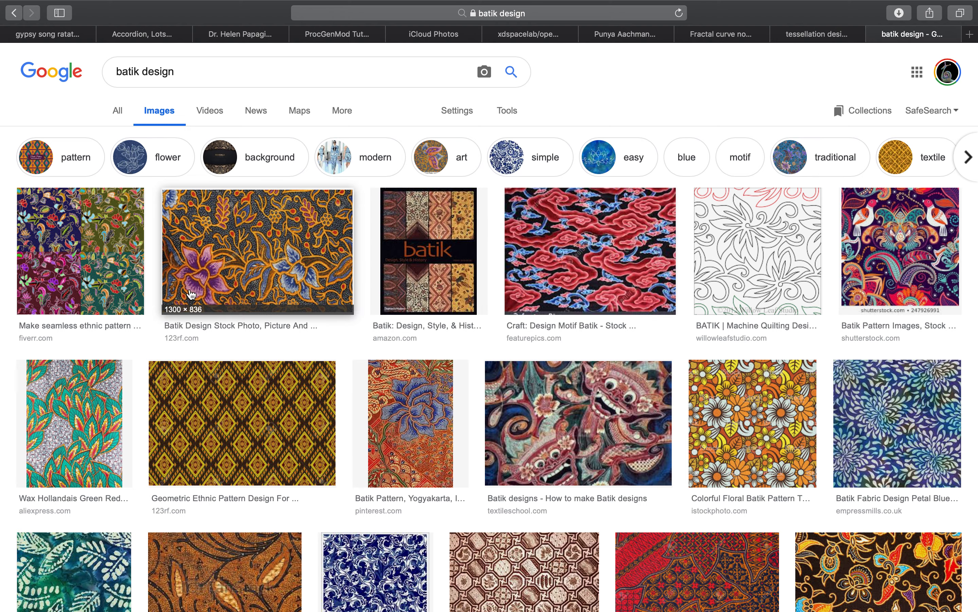
- Browse the batik design image results for repeating floral and geometric pattern references
scroll(428, 263, "down", 10)
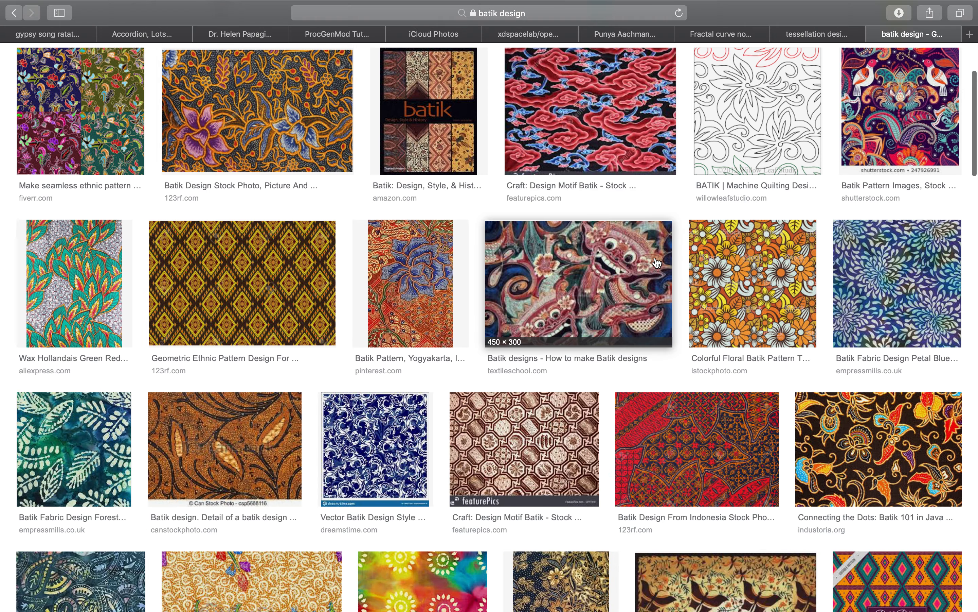
scroll(657, 265, "down", 10)
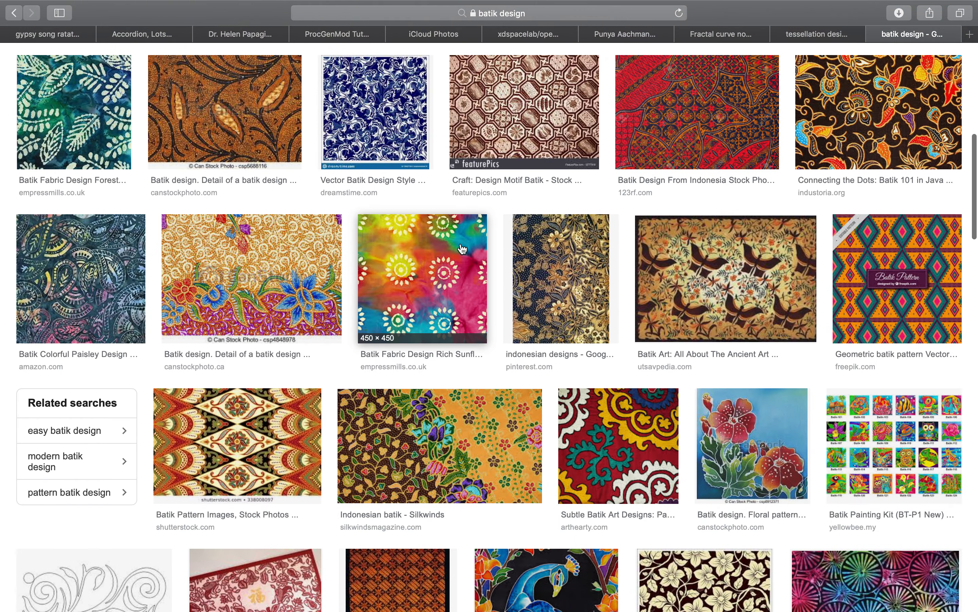
scroll(463, 262, "down", 1)
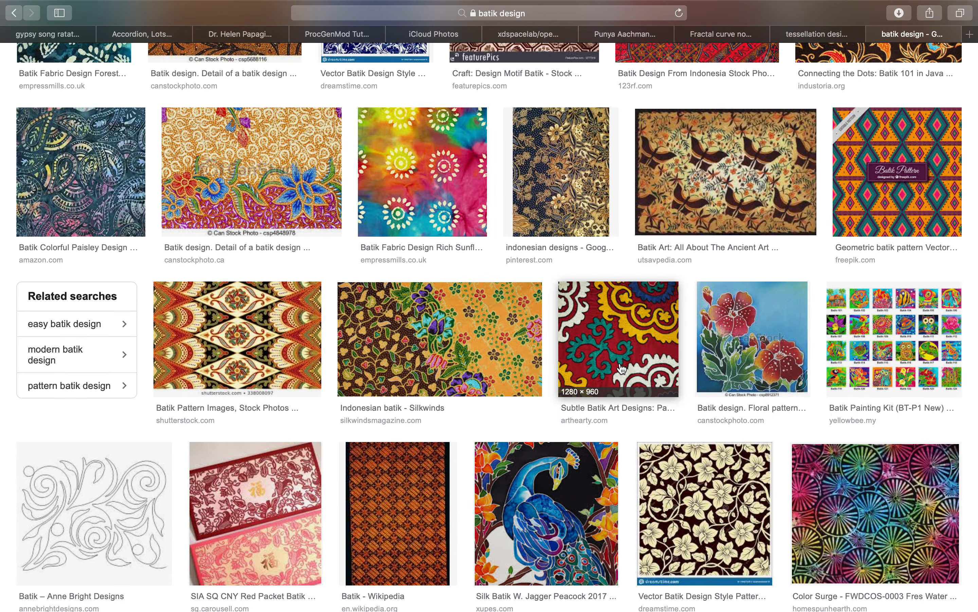
scroll(621, 363, "down", 5)
scroll(610, 366, "down", 2)
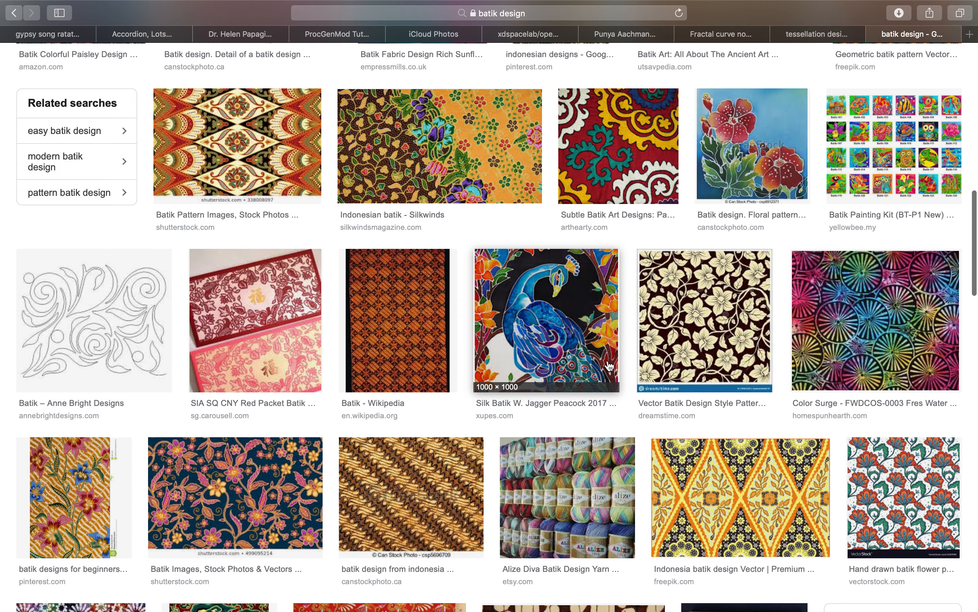
scroll(610, 365, "down", 1)
scroll(479, 243, "down", 8)
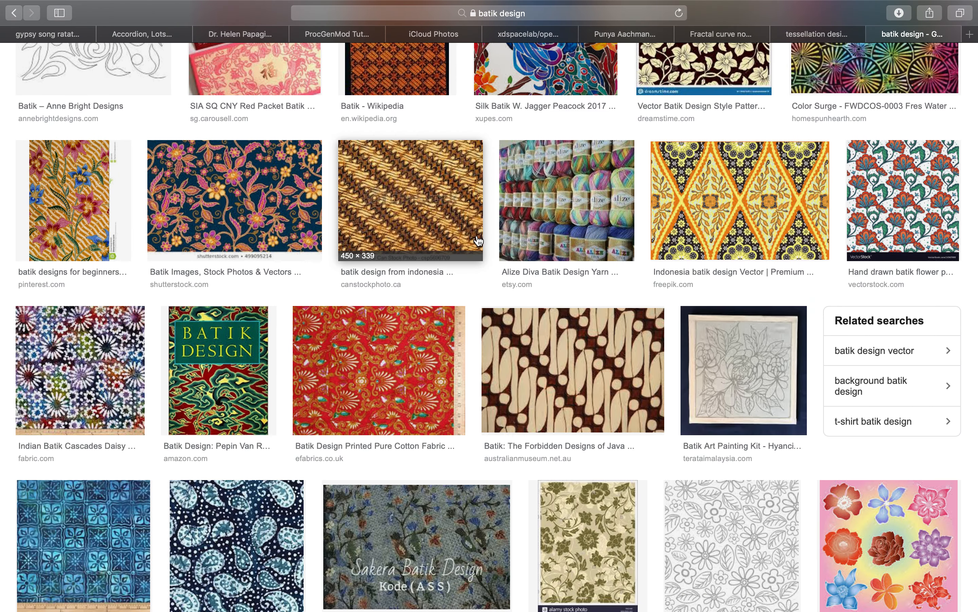
scroll(478, 240, "down", 6)
scroll(478, 236, "down", 2)
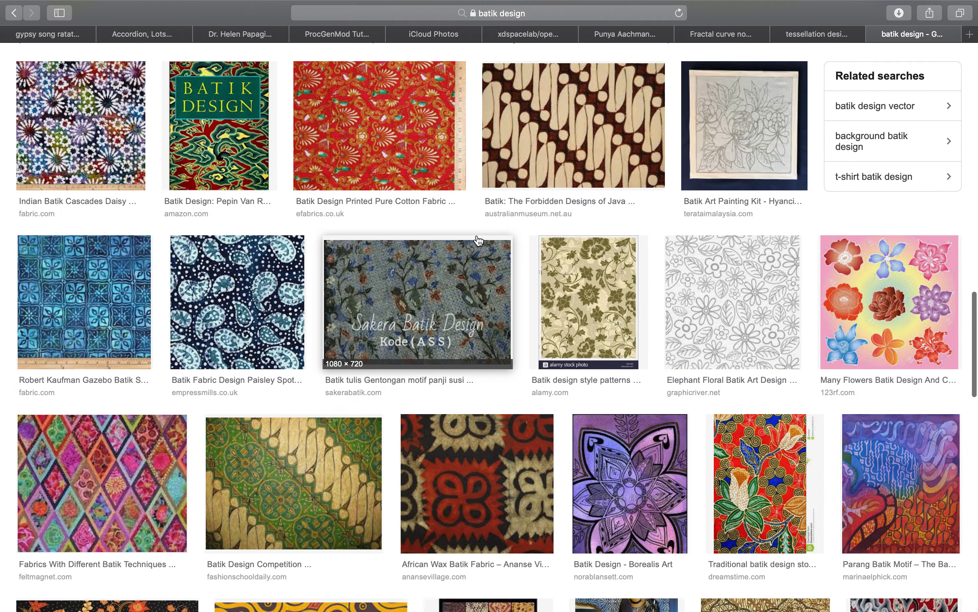
- Enlarge the Paisley Spot fabric and the Wikipedia batik images and compare them with the NGon pattern in Blender
left_click(273, 300)
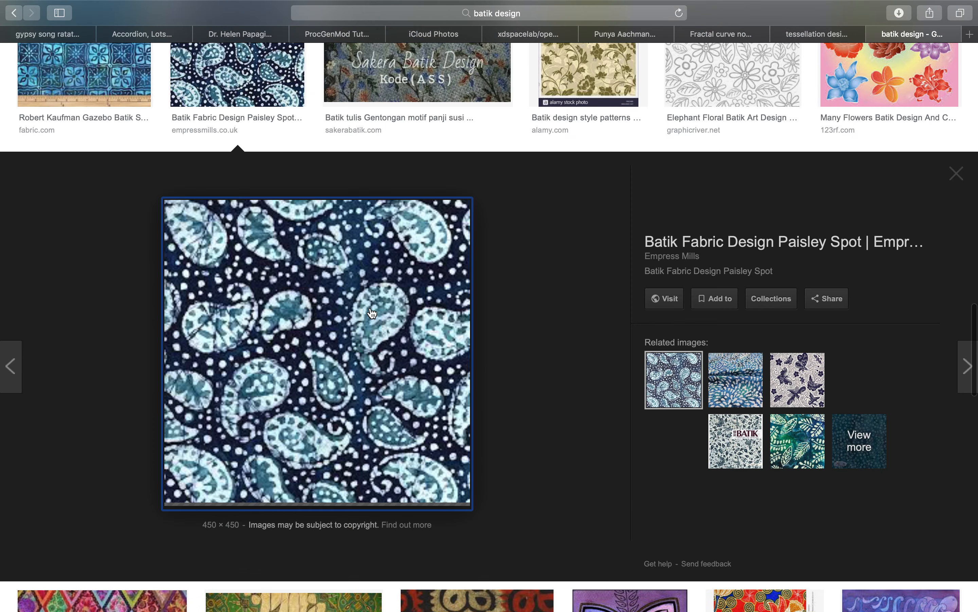
scroll(482, 323, "up", 20)
left_click(418, 301)
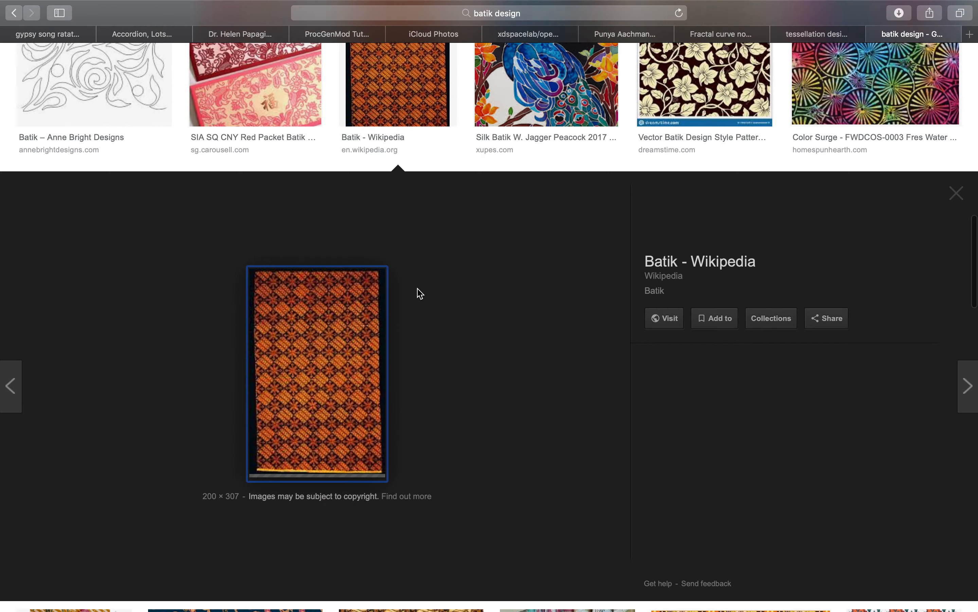
scroll(419, 292, "up", 15)
key("ctrl+Left")
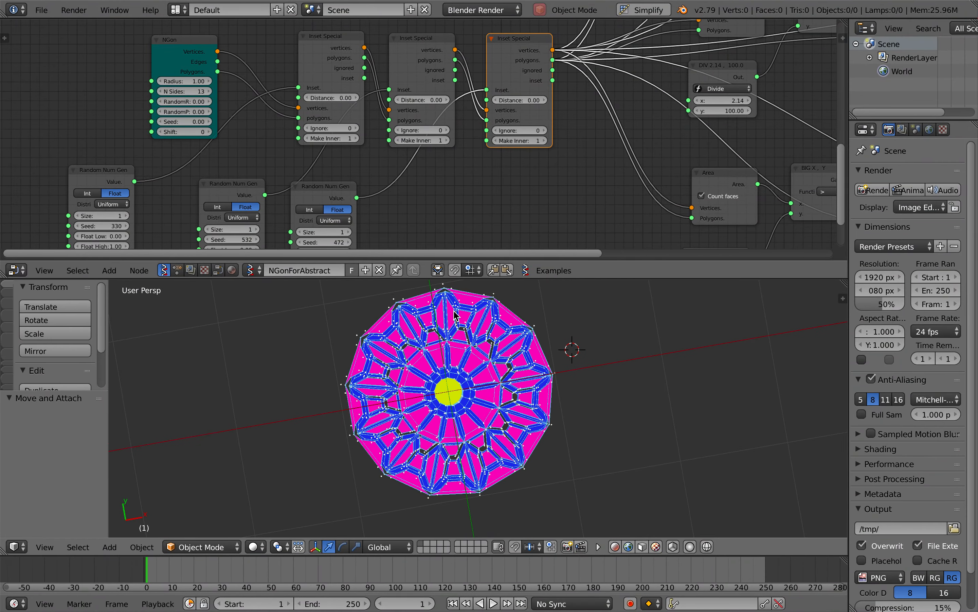
key("ctrl+Right")
- Refine the image search to "batik design math" and look over the mathematical batik patterns
scroll(481, 271, "up", 10)
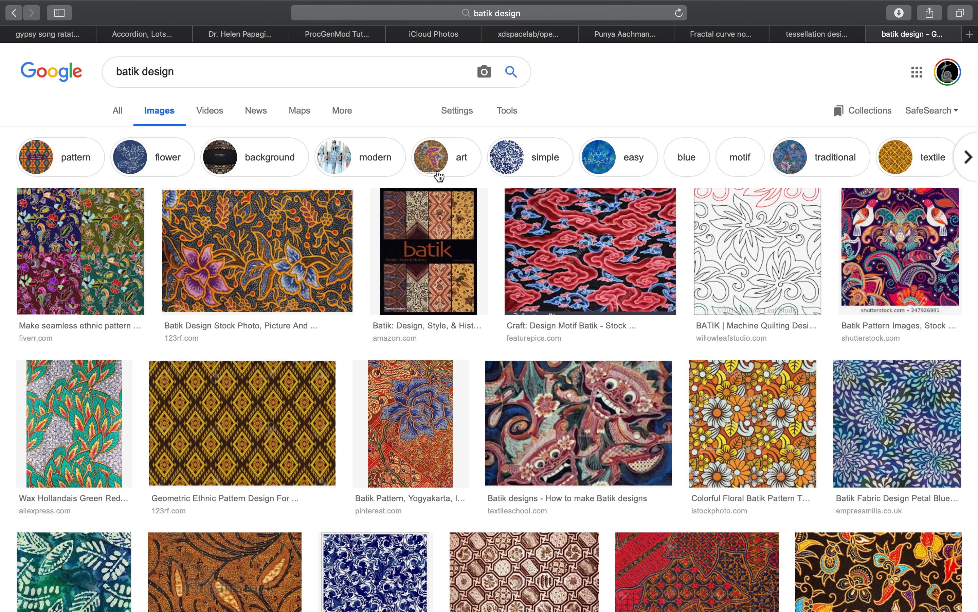
left_click(303, 70)
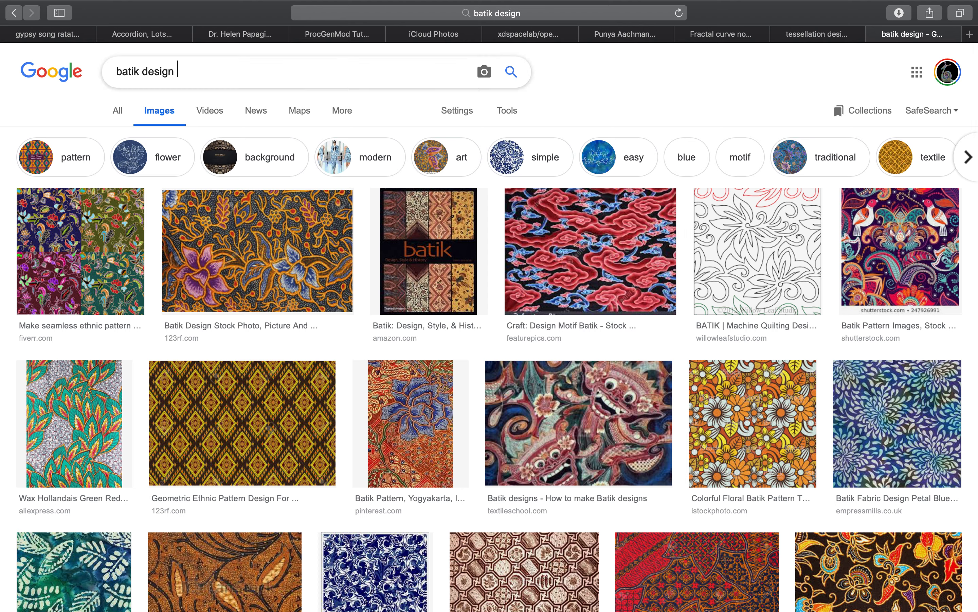
type("math")
key("Return")
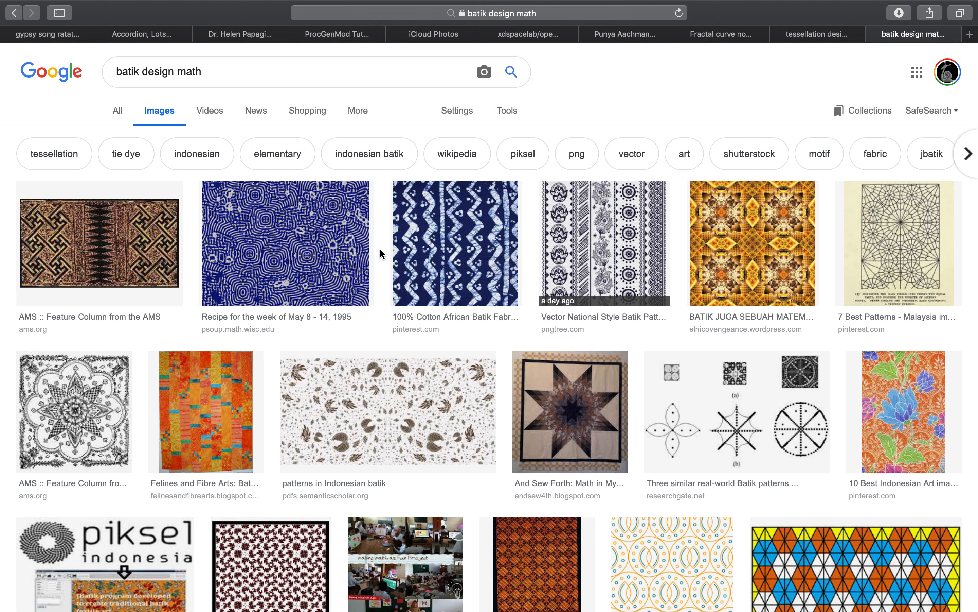
left_click_drag(440, 353, 441, 485)
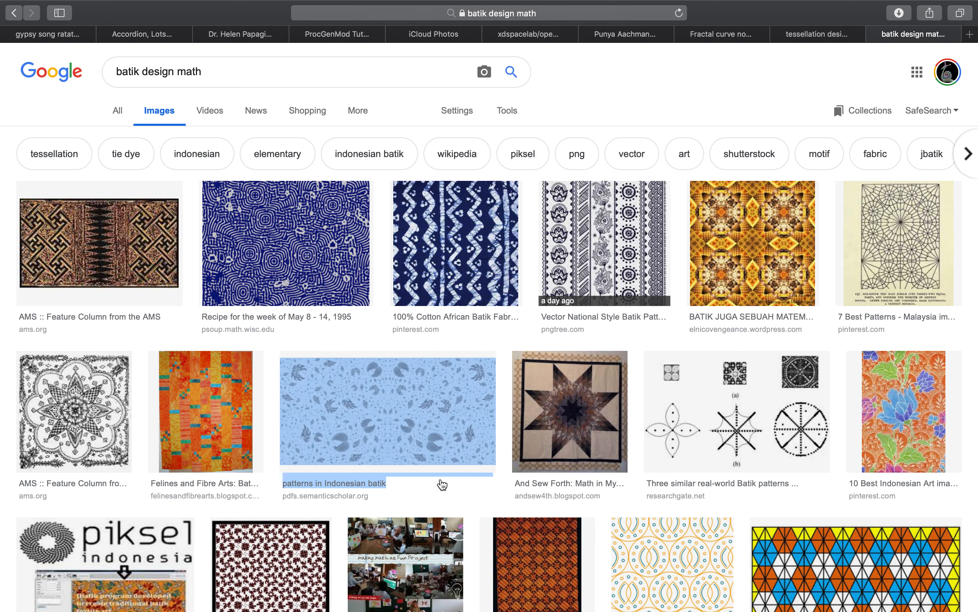
scroll(442, 485, "down", 3)
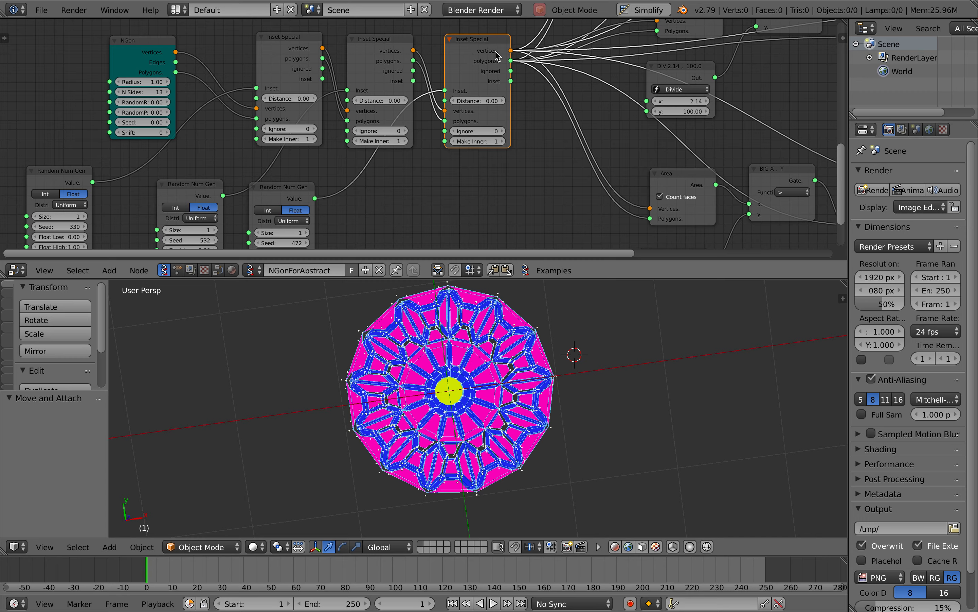
- Examine the area-filter branches and viewer nodes of the NGonForAbstract tree together with the coloured pattern
middle_click_drag(485, 24, 498, 56)
scroll(498, 56, "right", 9)
scroll(500, 53, "up", 3)
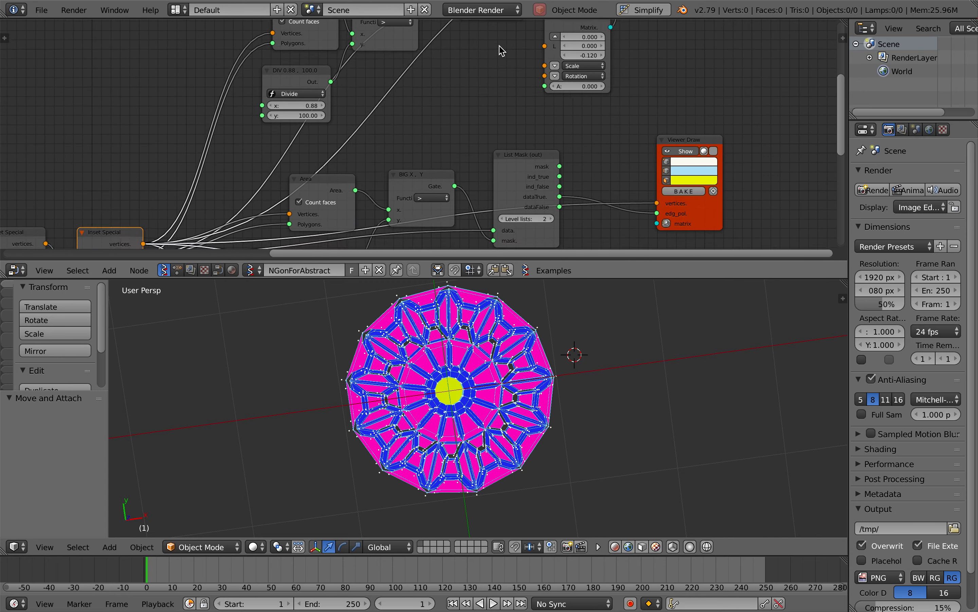
scroll(500, 52, "down", 3)
scroll(501, 52, "down", 2, "ctrl")
scroll(519, 364, "down", 1)
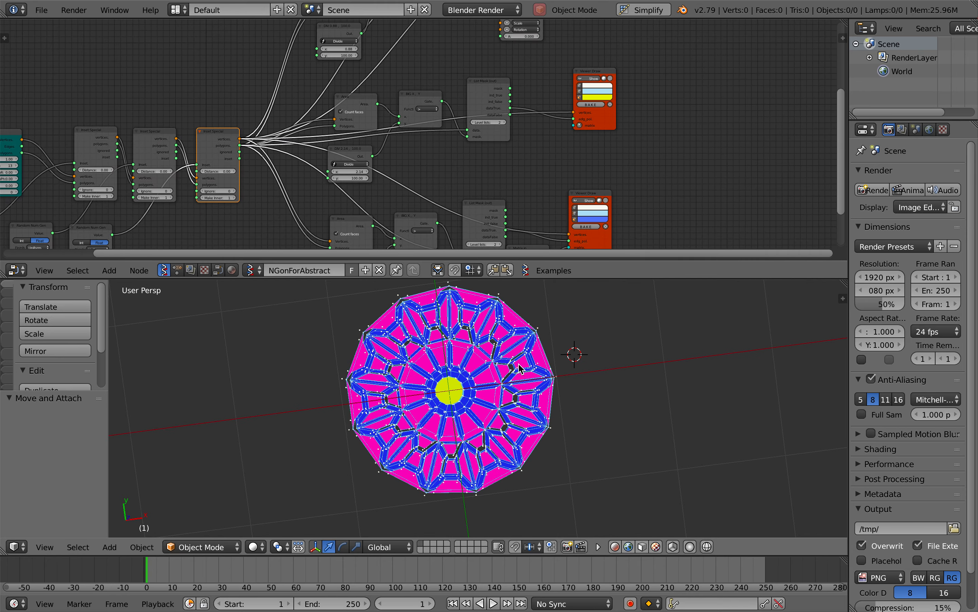
scroll(519, 364, "left", 5, "shift")
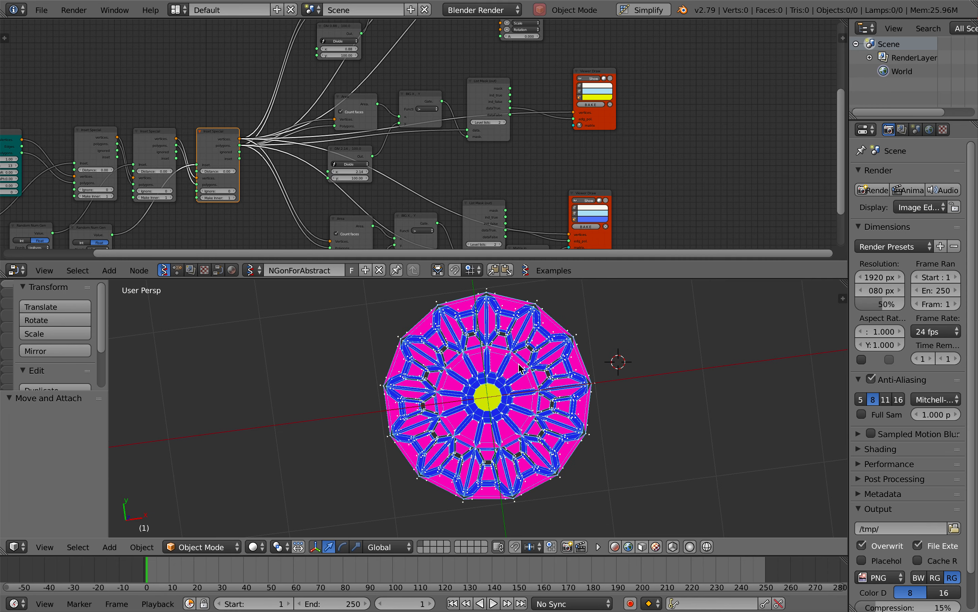
key("ctrl+Left")
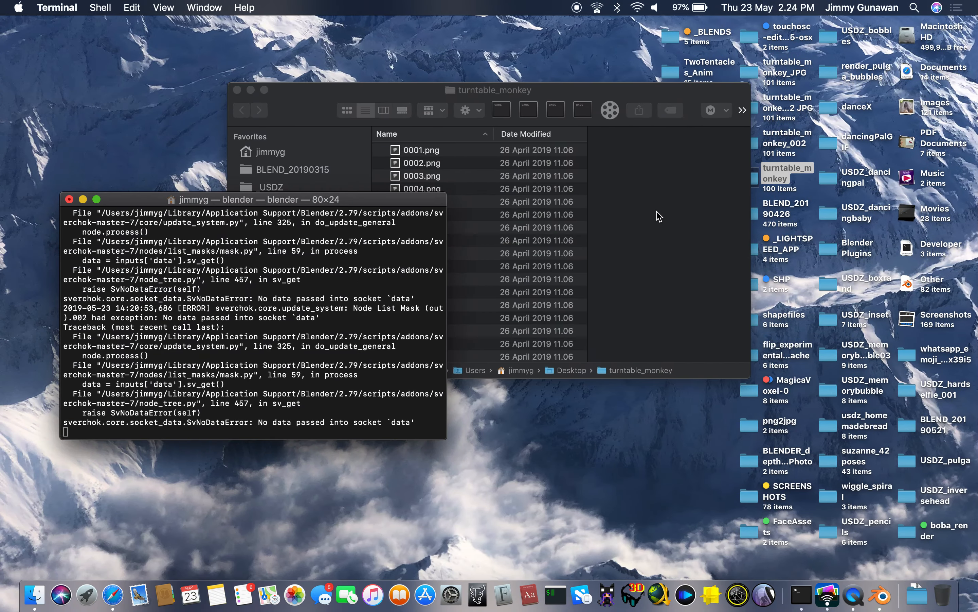